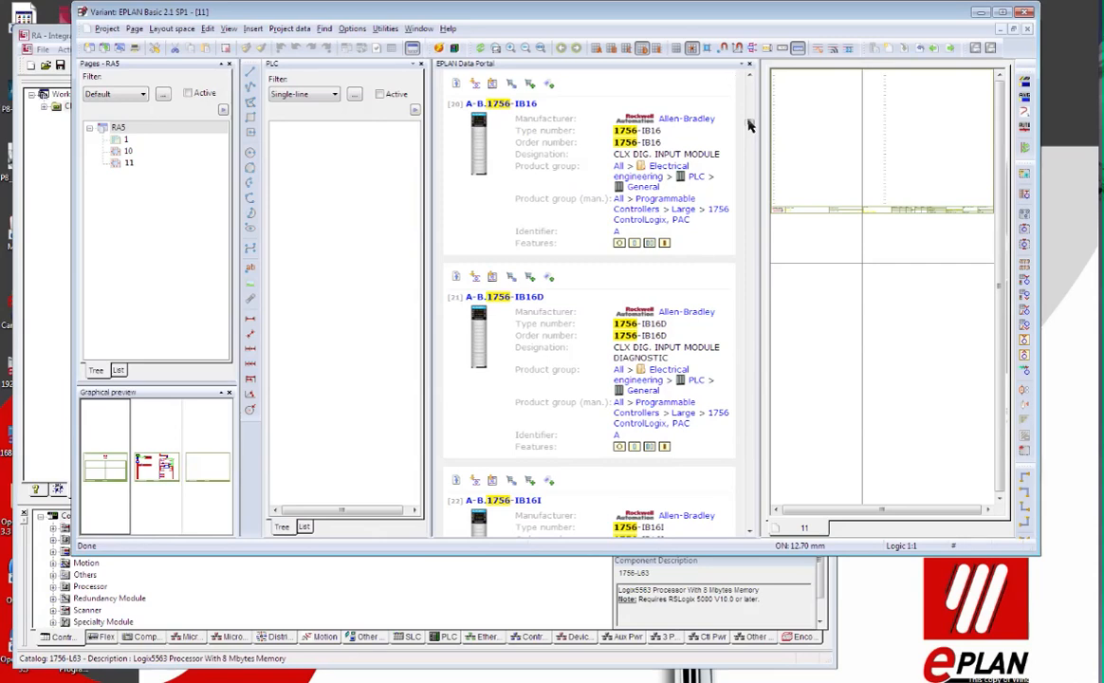
# Browse the 1756 module entries in the EPLAN Data Portal, then close the portal.
pyautogui.scroll(-2, 749, 129)
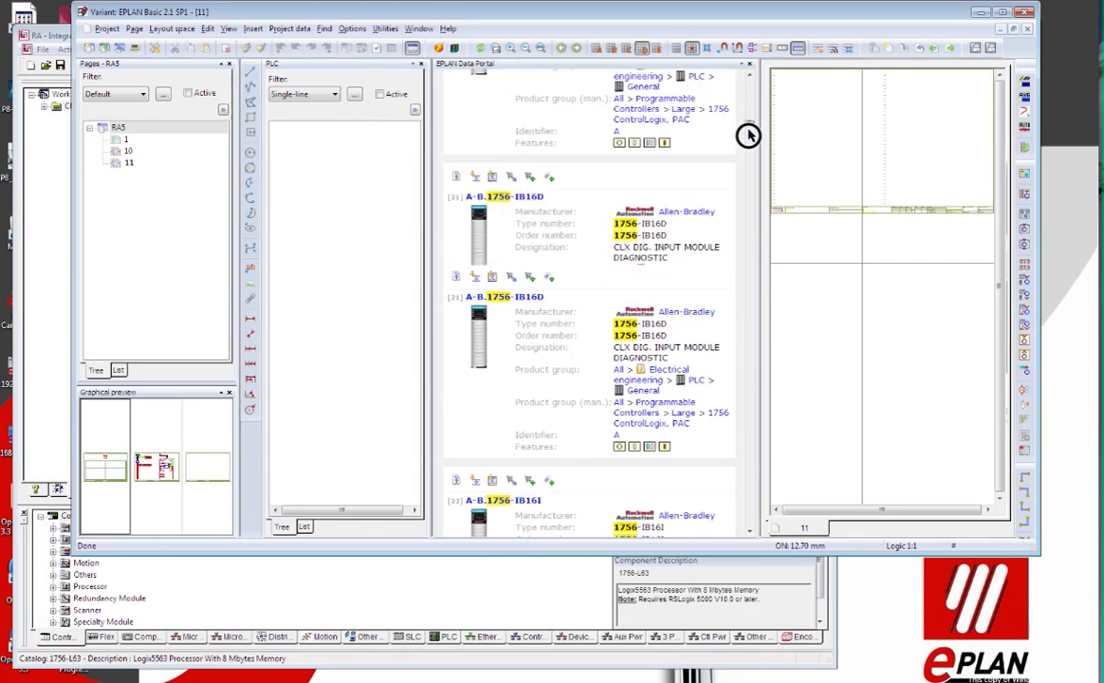
pyautogui.scroll(-5, 749, 140)
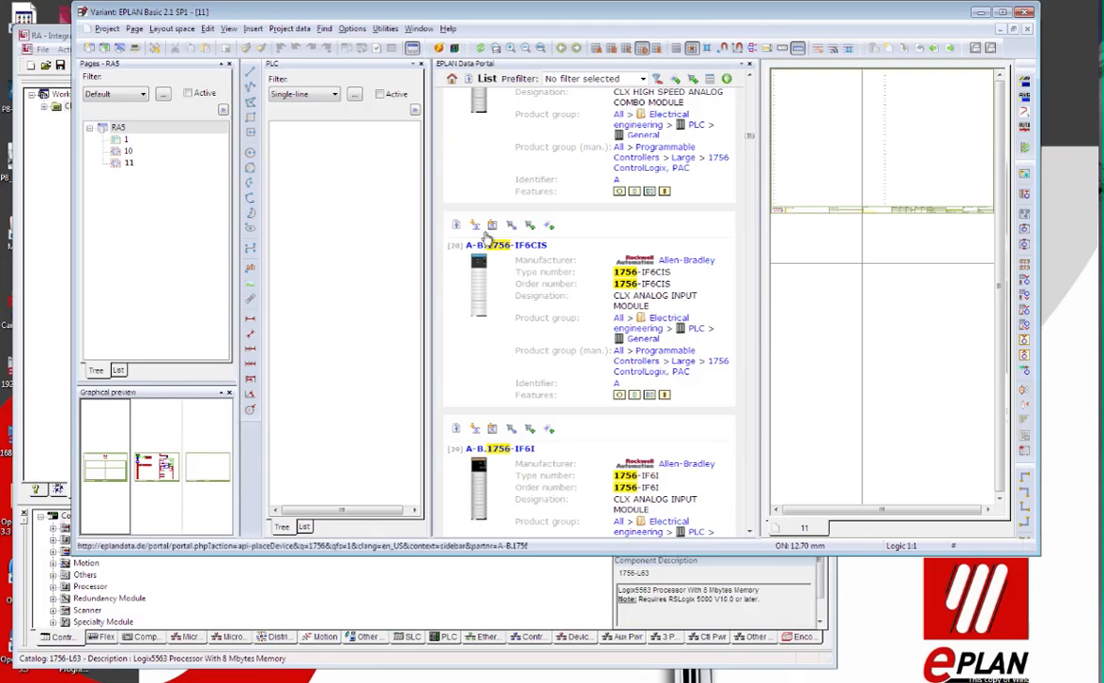
pyautogui.click(749, 67)
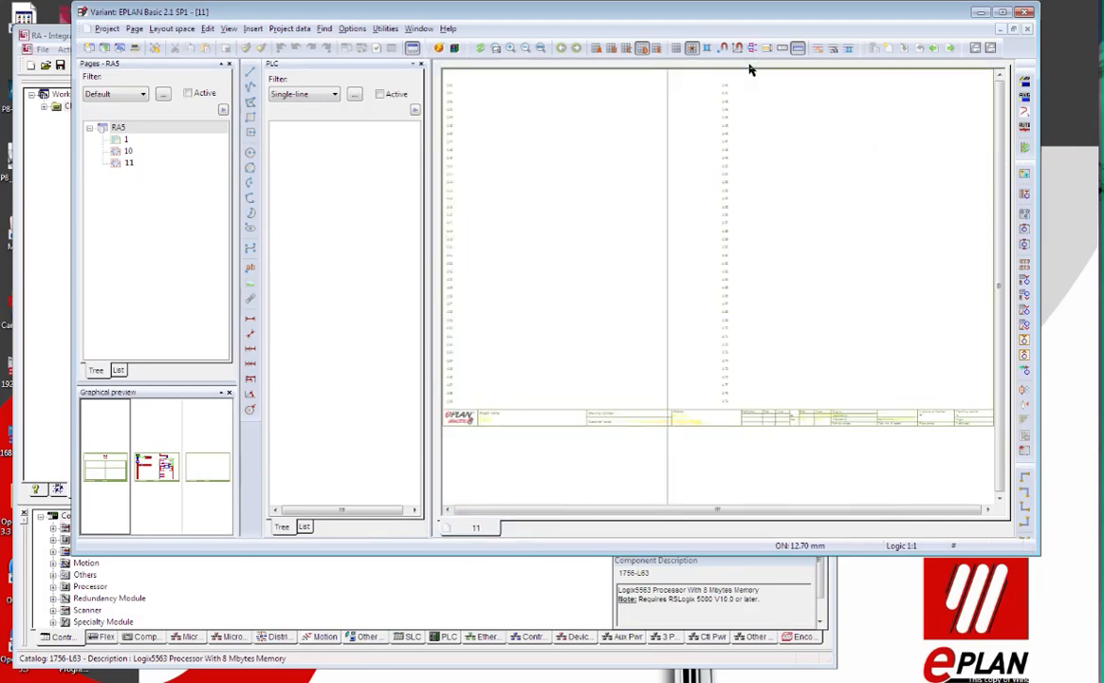
# Import the RSLogix Architect V3.60 file IAB_proj 6_rsla.xml into project RA5 as PLC data, synchronizing functions.
pyautogui.click(119, 127)
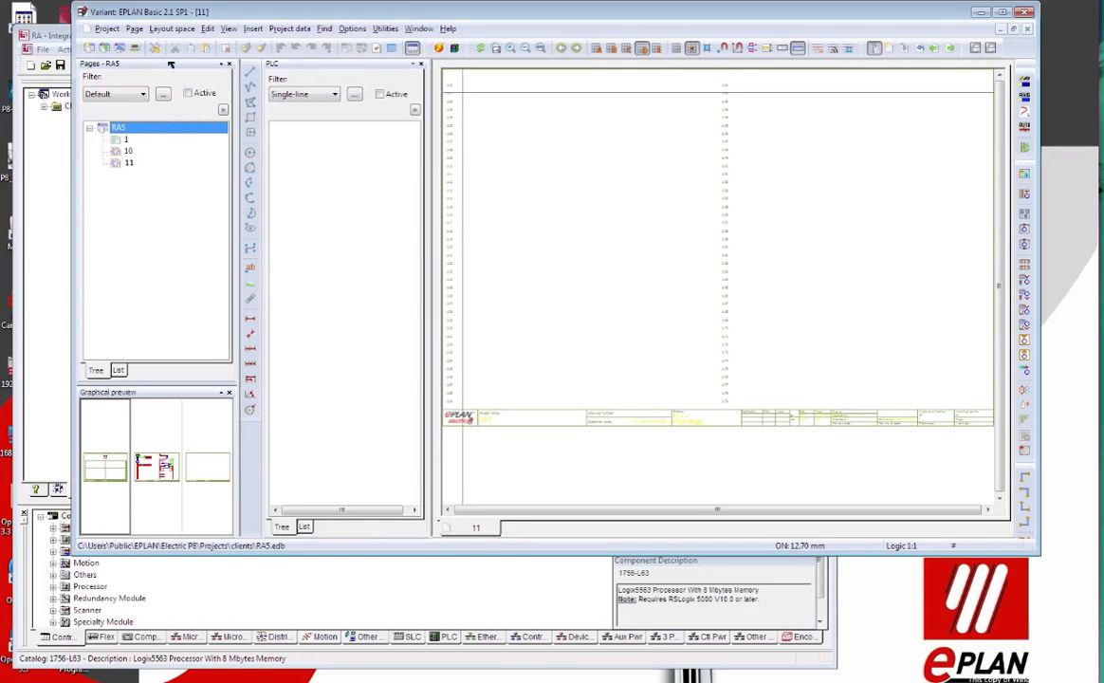
pyautogui.click(279, 30)
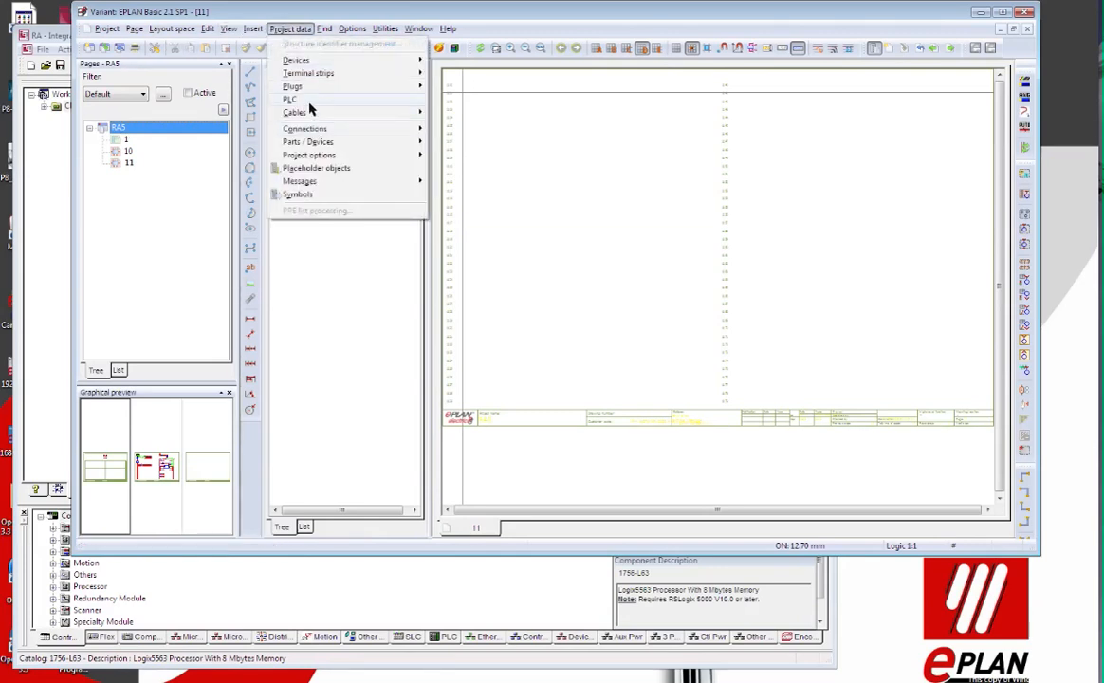
pyautogui.moveTo(309, 106)
pyautogui.click(480, 193)
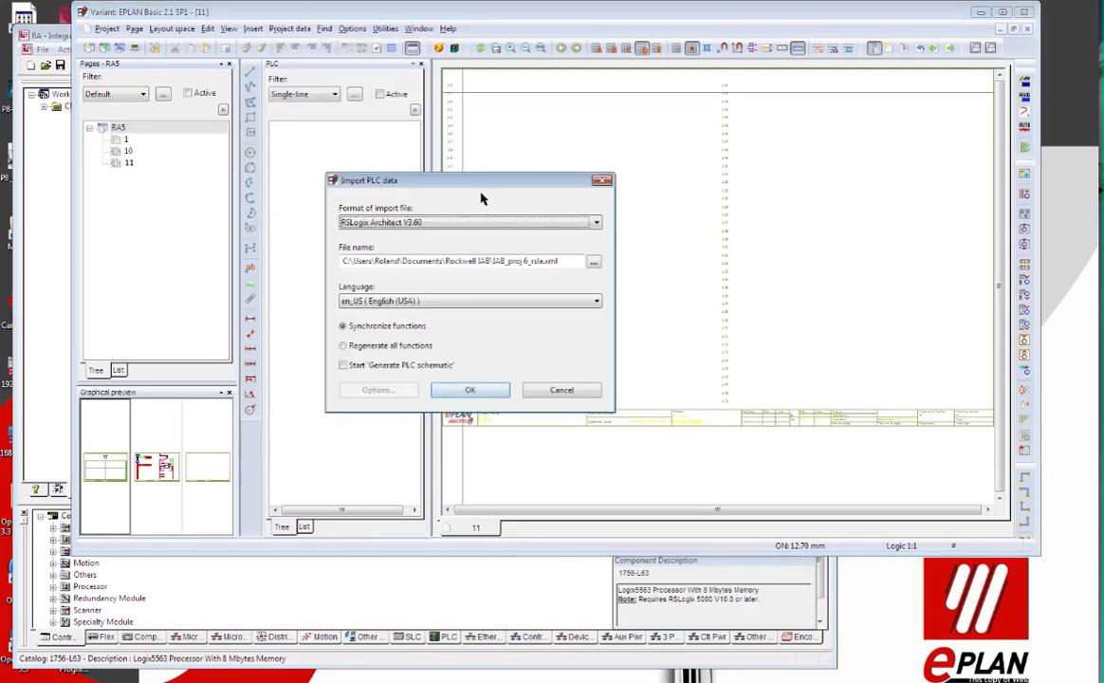
pyautogui.click(484, 389)
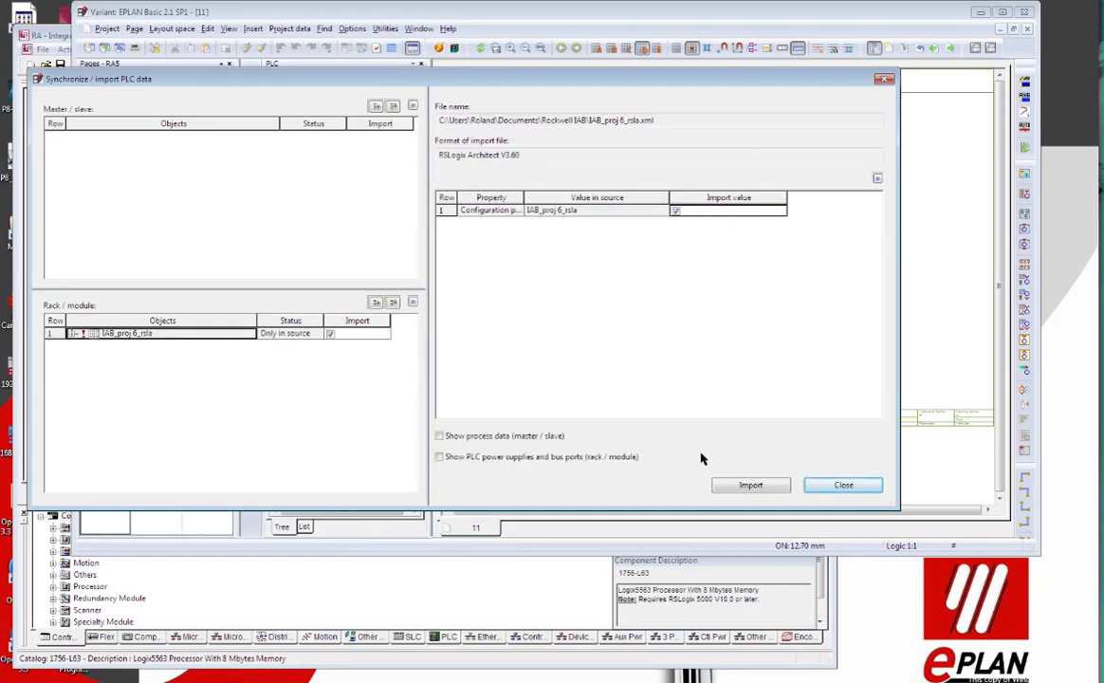
pyautogui.click(734, 489)
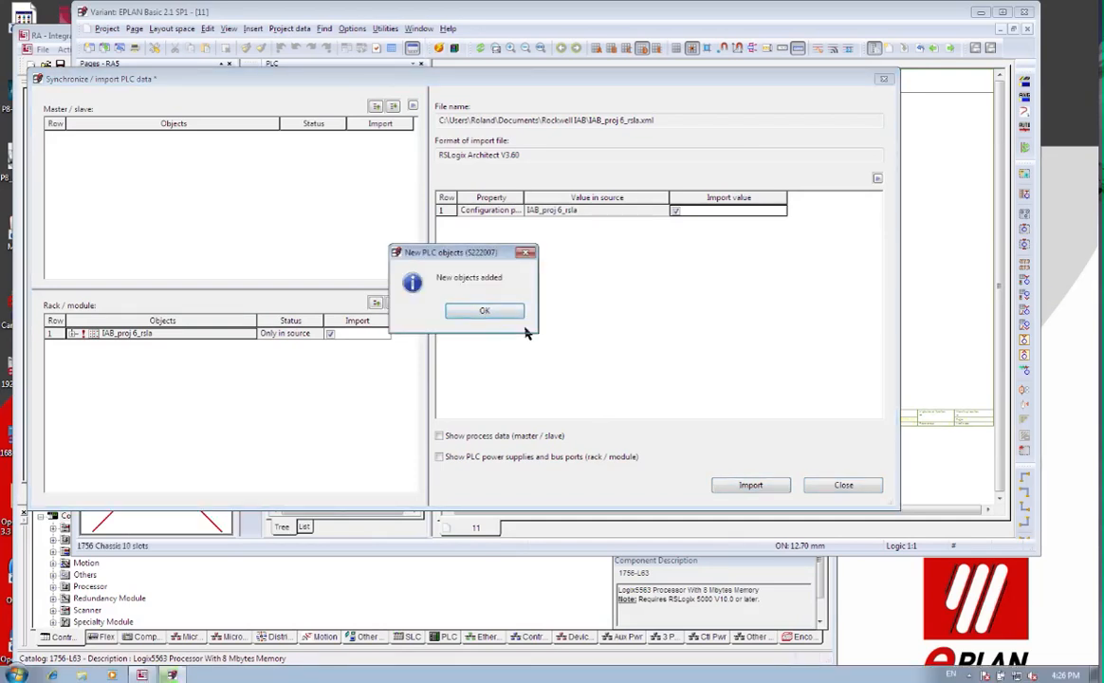
pyautogui.click(482, 310)
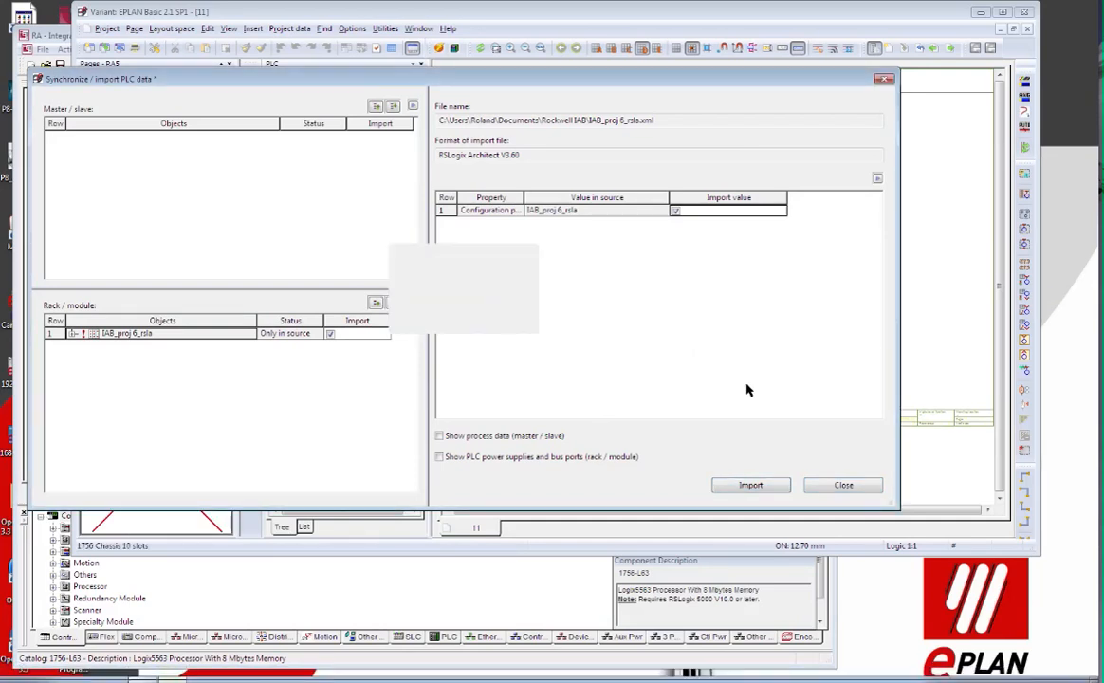
pyautogui.click(820, 487)
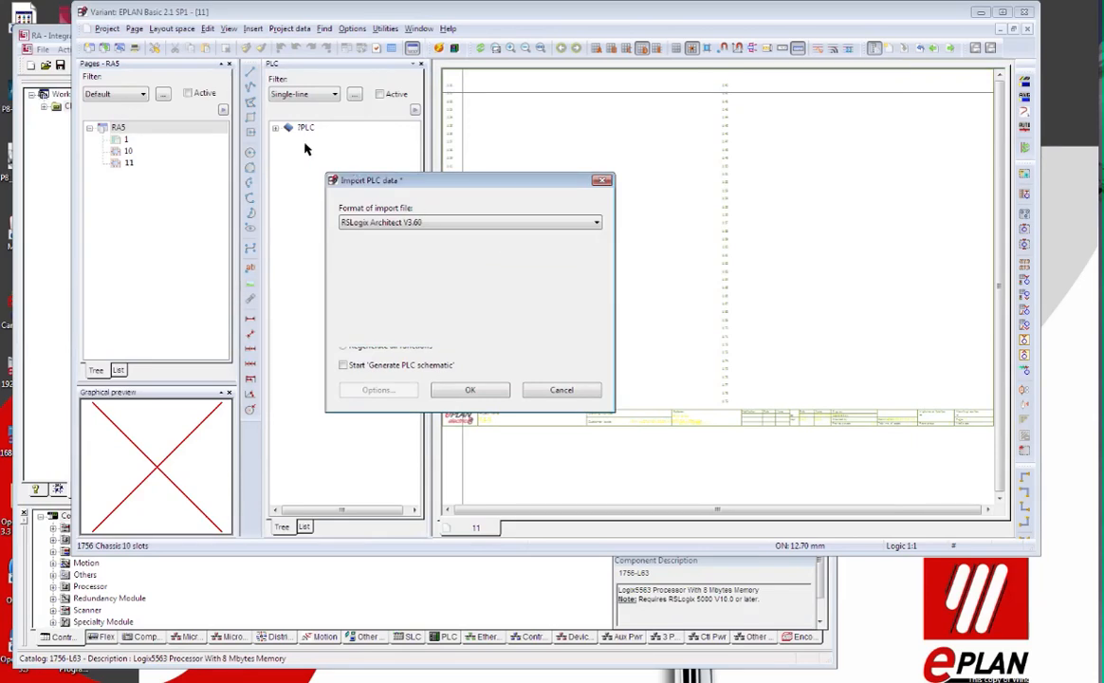
pyautogui.click(276, 130)
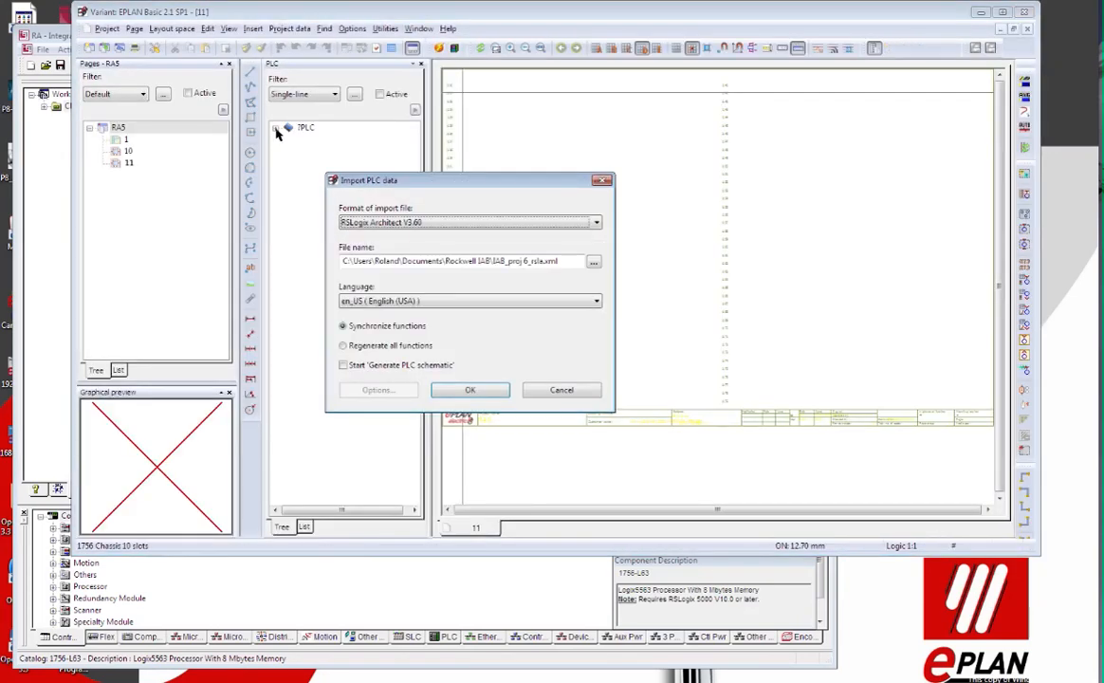
pyautogui.press('Return')
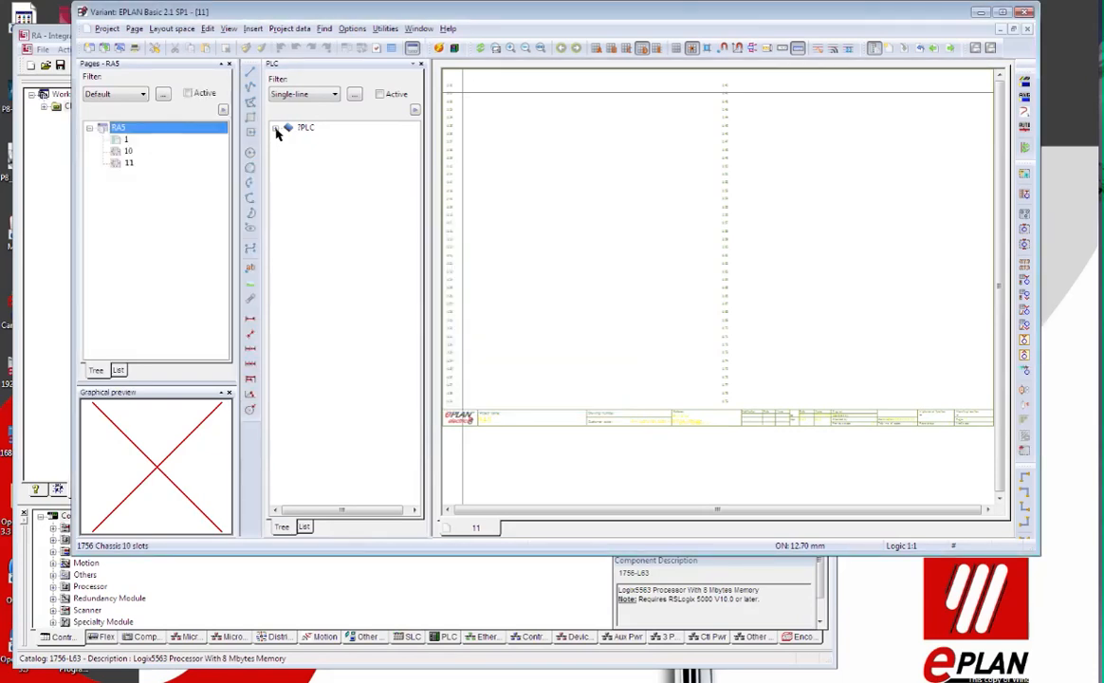
# Start generating a PLC schematic for devices ?PLC3 through ?PLC10.
pyautogui.click(275, 127)
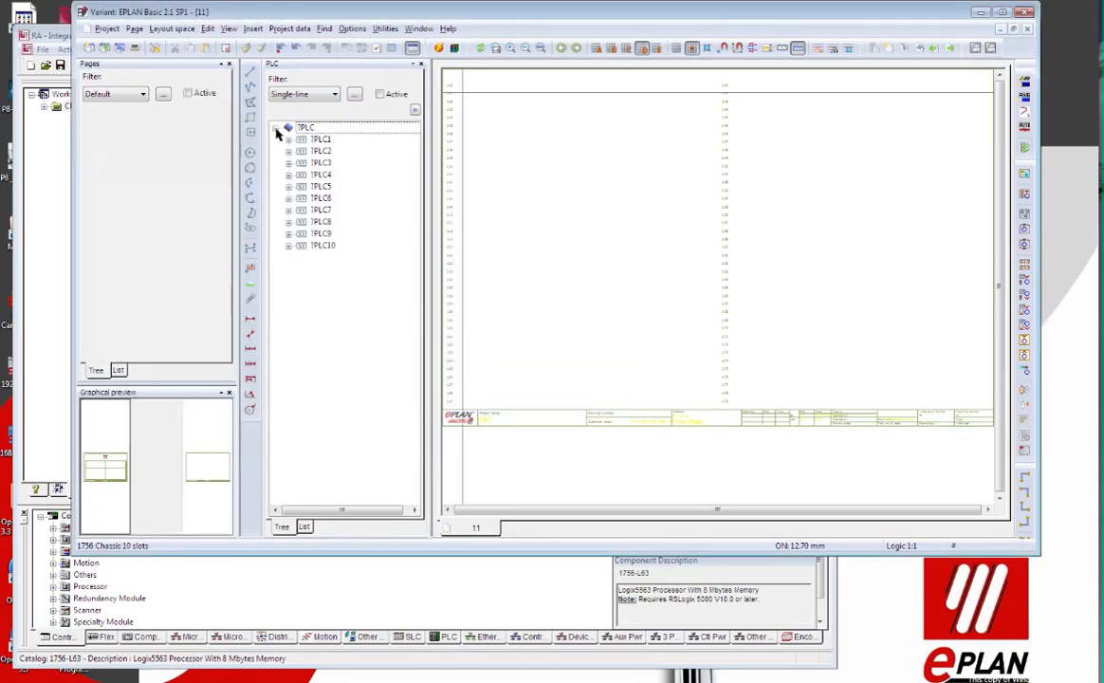
pyautogui.click(320, 167)
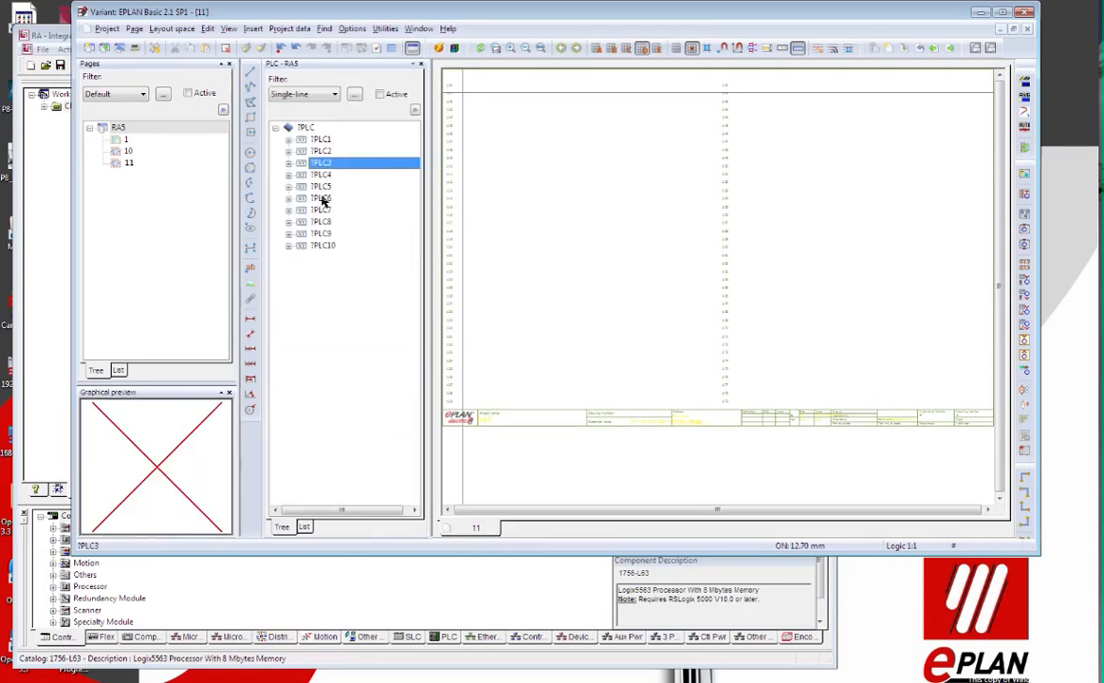
pyautogui.keyDown('shift'); pyautogui.click(324, 245); pyautogui.keyUp('shift')
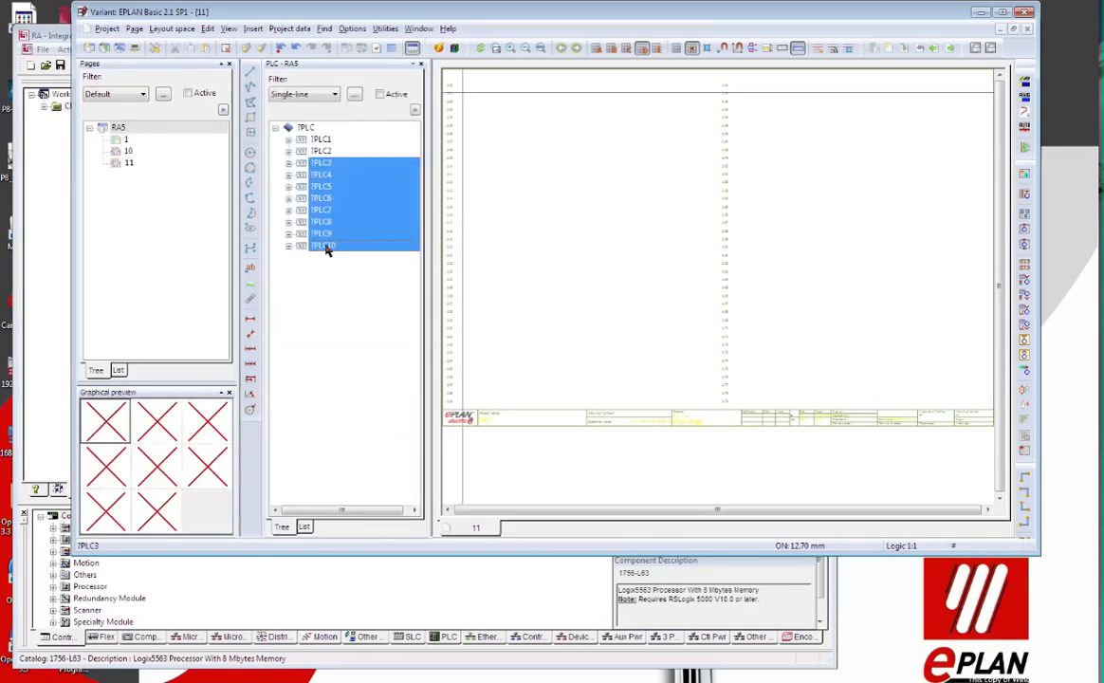
pyautogui.click(289, 29)
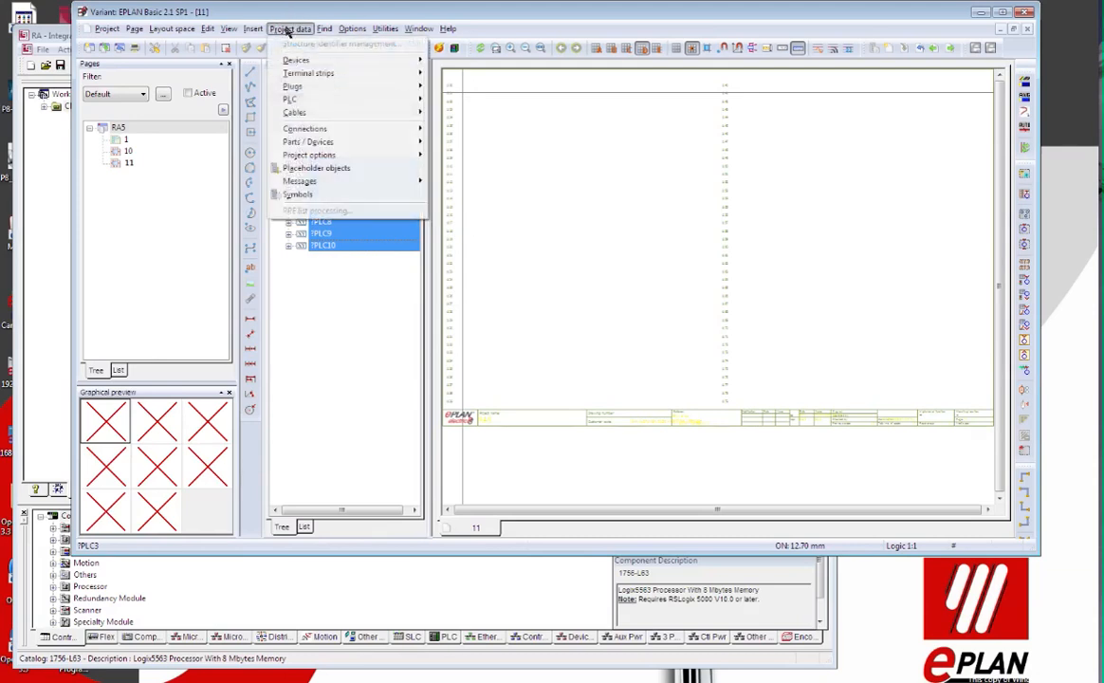
pyautogui.moveTo(293, 100)
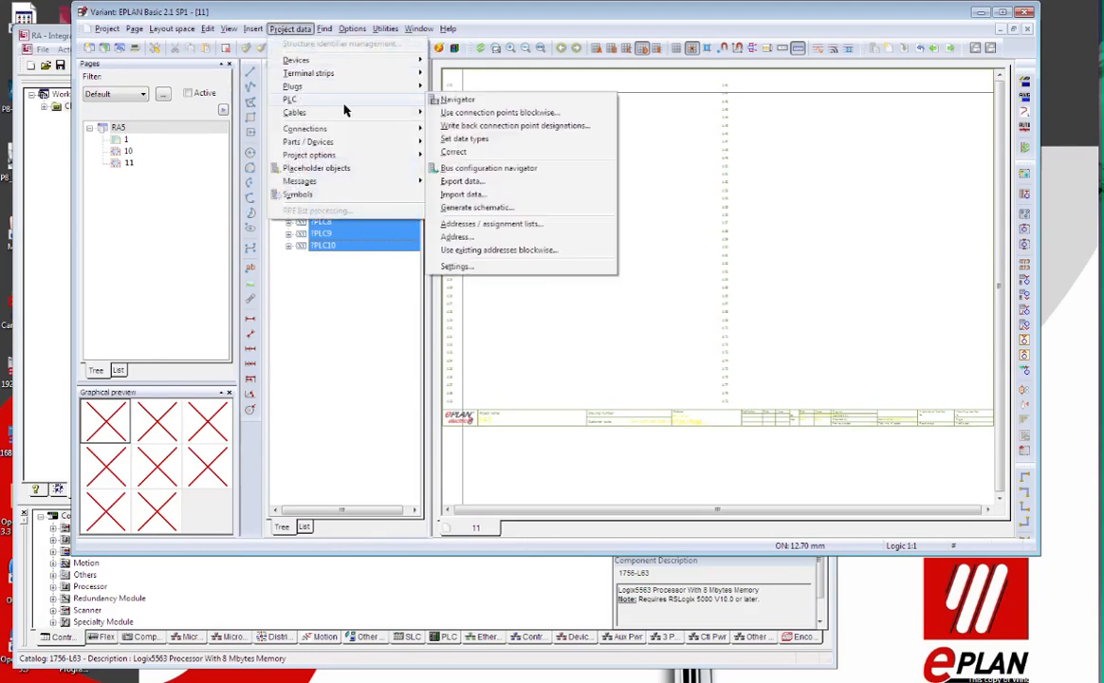
pyautogui.click(491, 206)
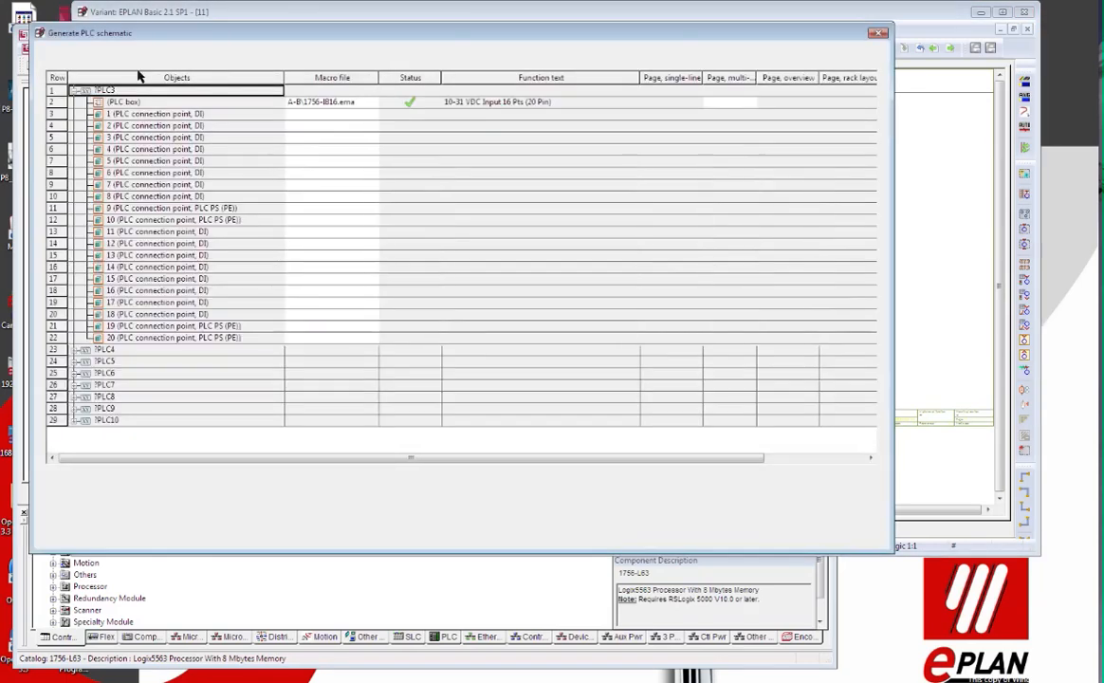
# Calculate the pages for all listed objects with multi-line representation start page 20.
pyautogui.click(58, 78)
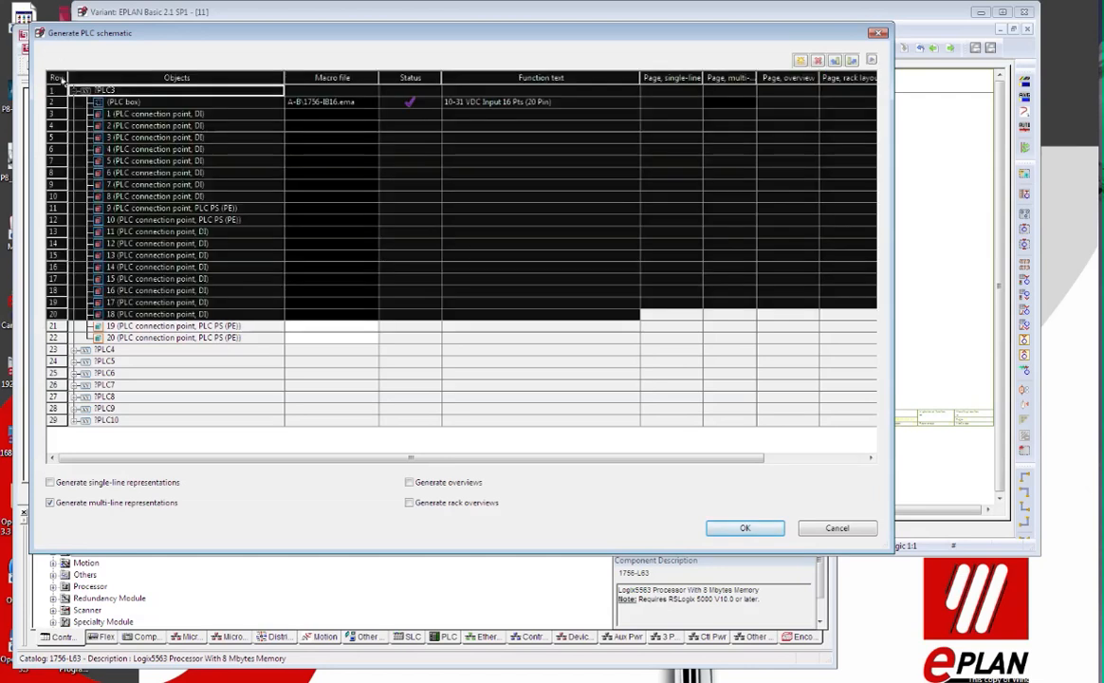
pyautogui.rightClick(62, 81)
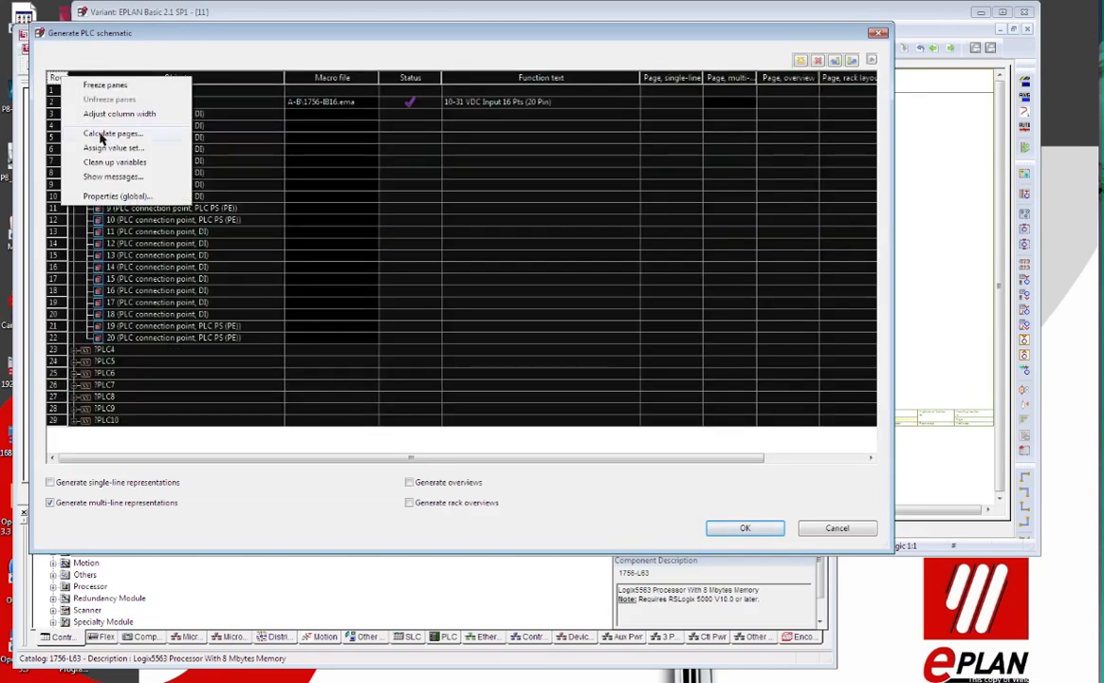
pyautogui.click(106, 137)
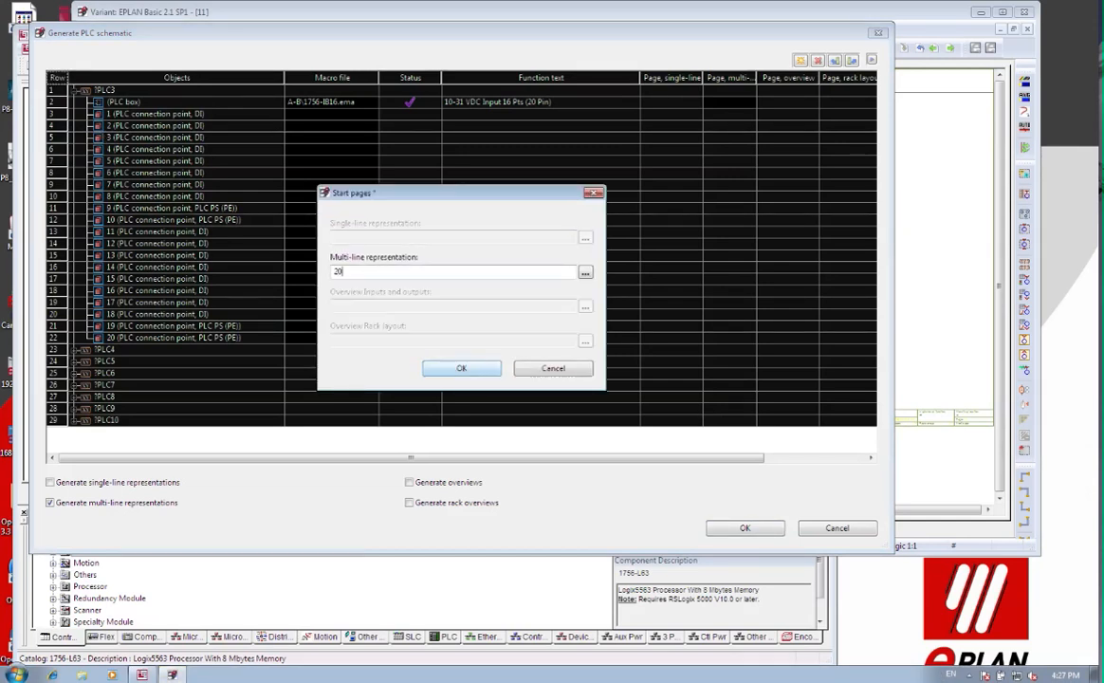
pyautogui.click(460, 369)
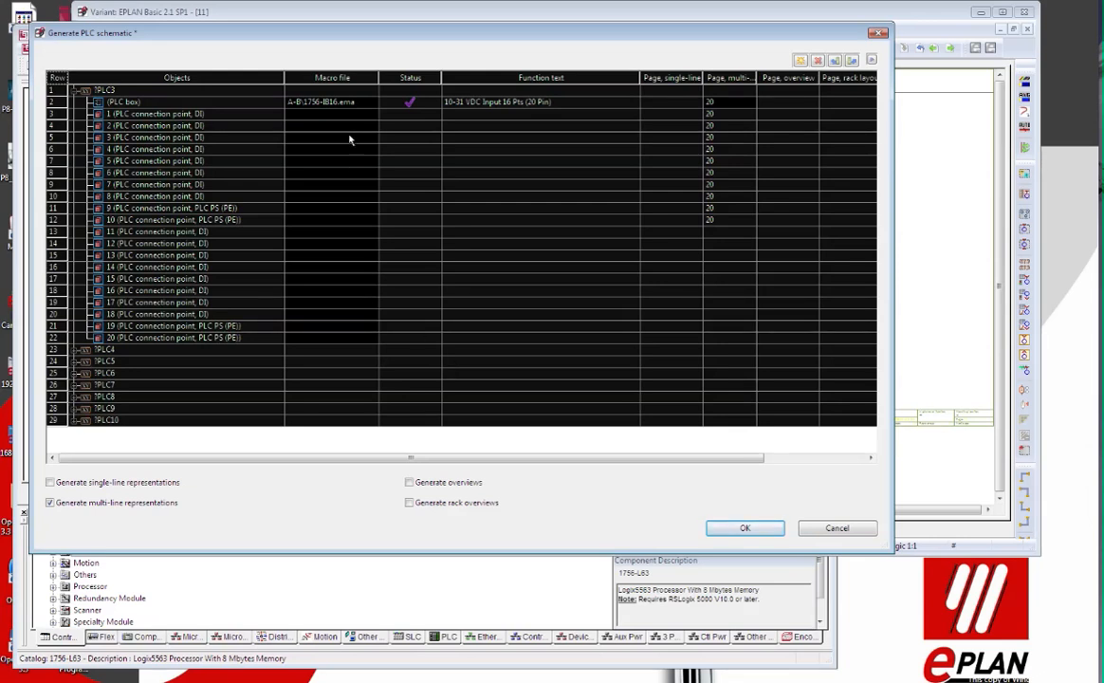
# Assign the PLC_ESTOP_Input.ema macro from the PLC IO Input folder to connection point 1 of ?PLC3.
pyautogui.click(354, 115)
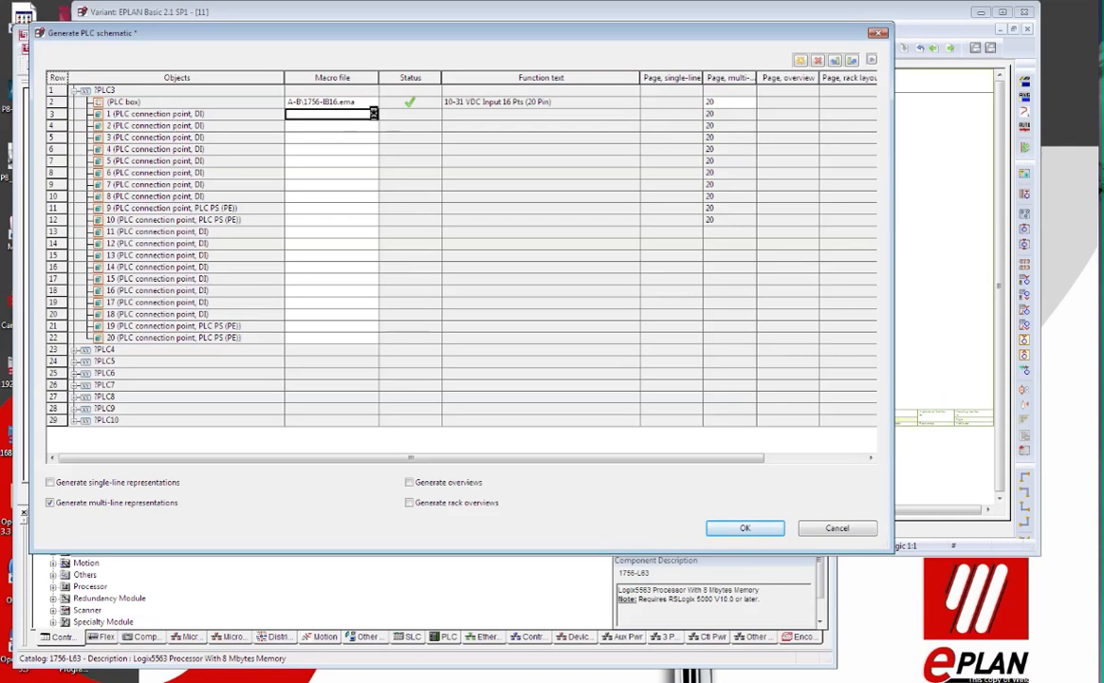
pyautogui.click(373, 113)
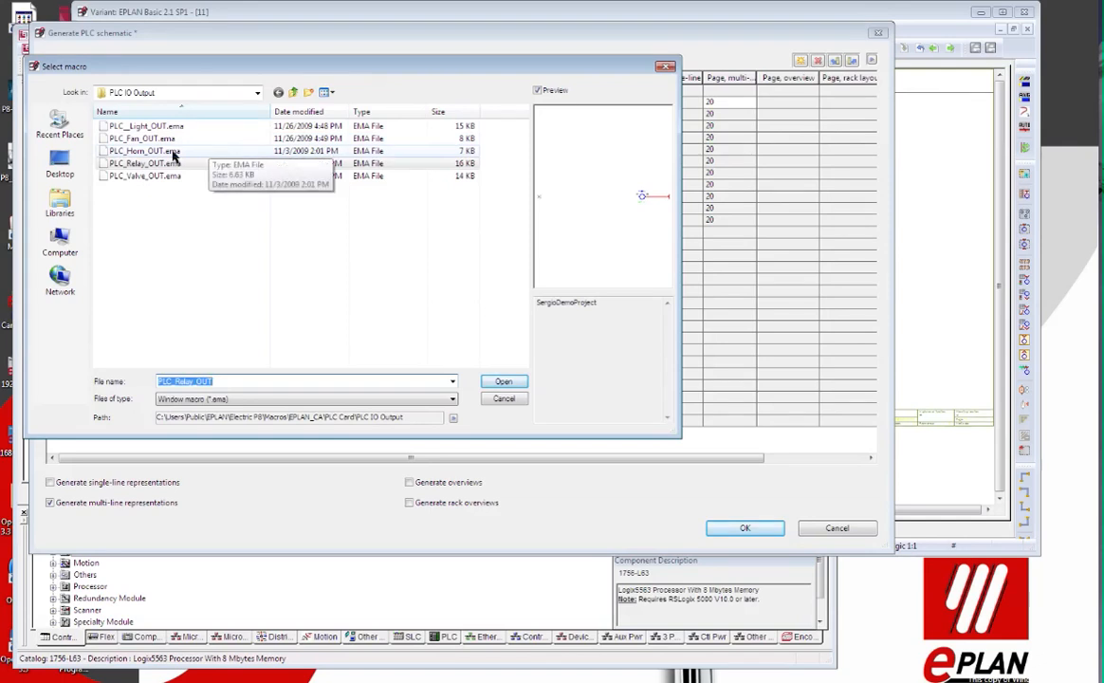
pyautogui.click(294, 92)
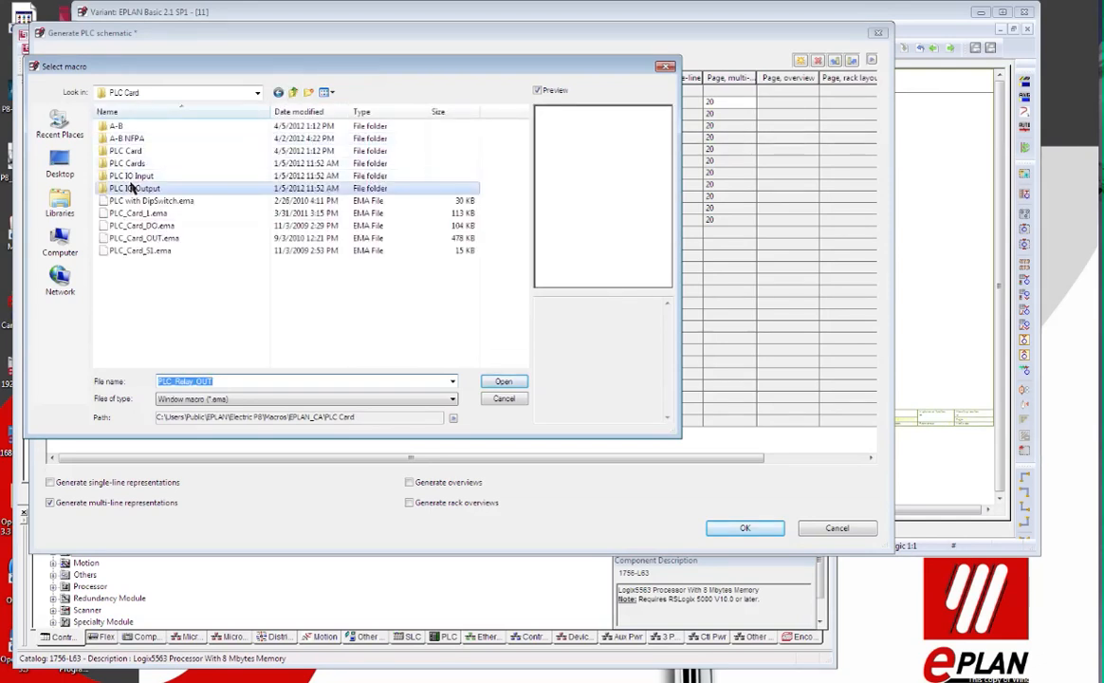
pyautogui.doubleClick(131, 178)
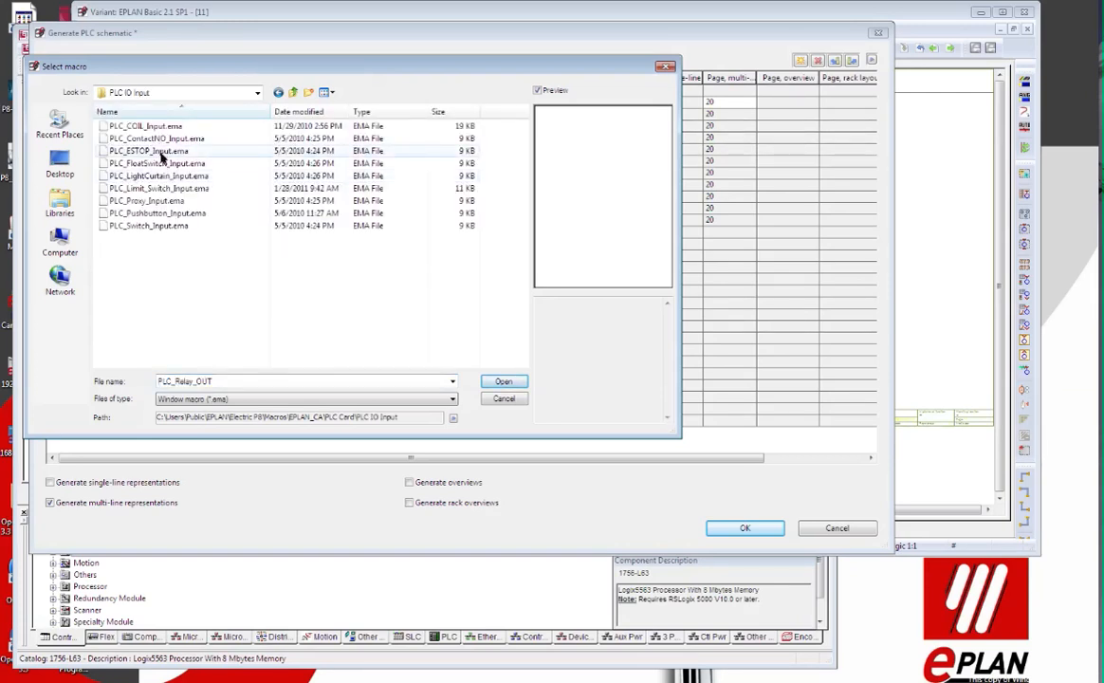
pyautogui.click(148, 151)
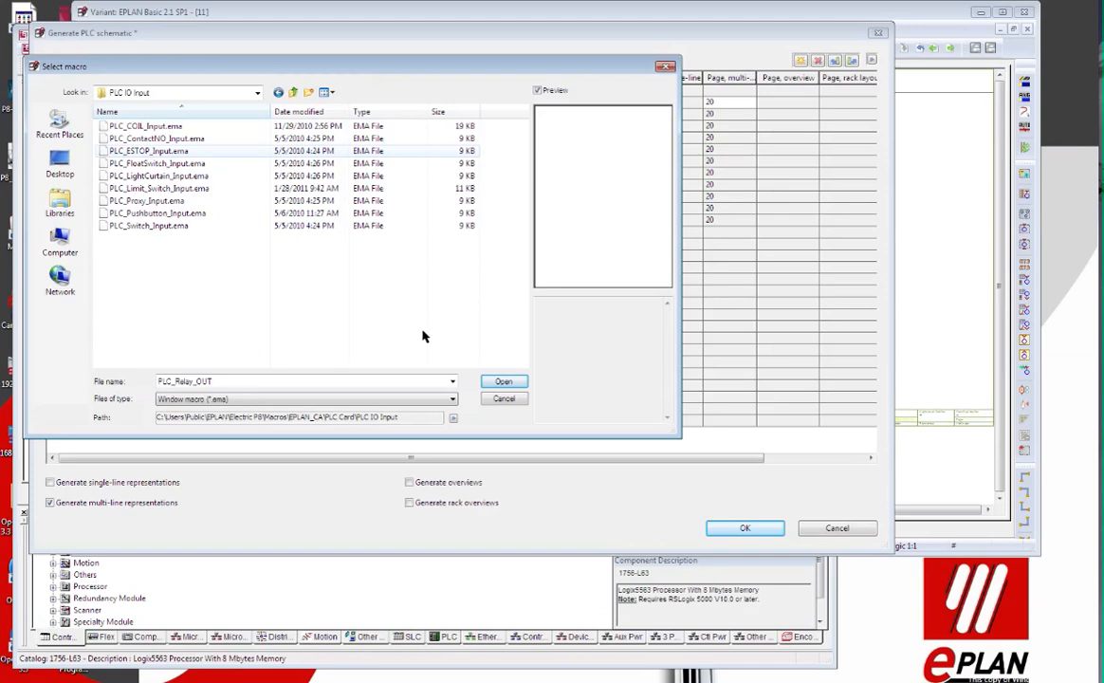
pyautogui.click(501, 381)
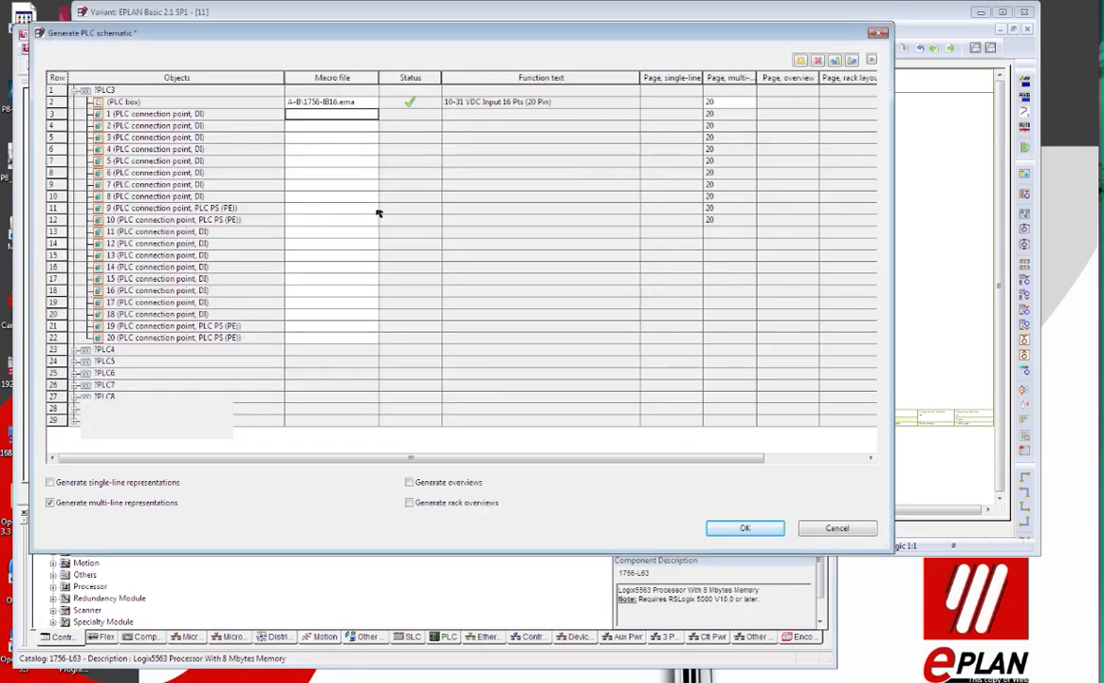
# Assign the PLC_Pushbutton_Input.ema macro to connection points 2 through 8 of ?PLC3.
pyautogui.click(374, 126)
pyautogui.click(373, 126)
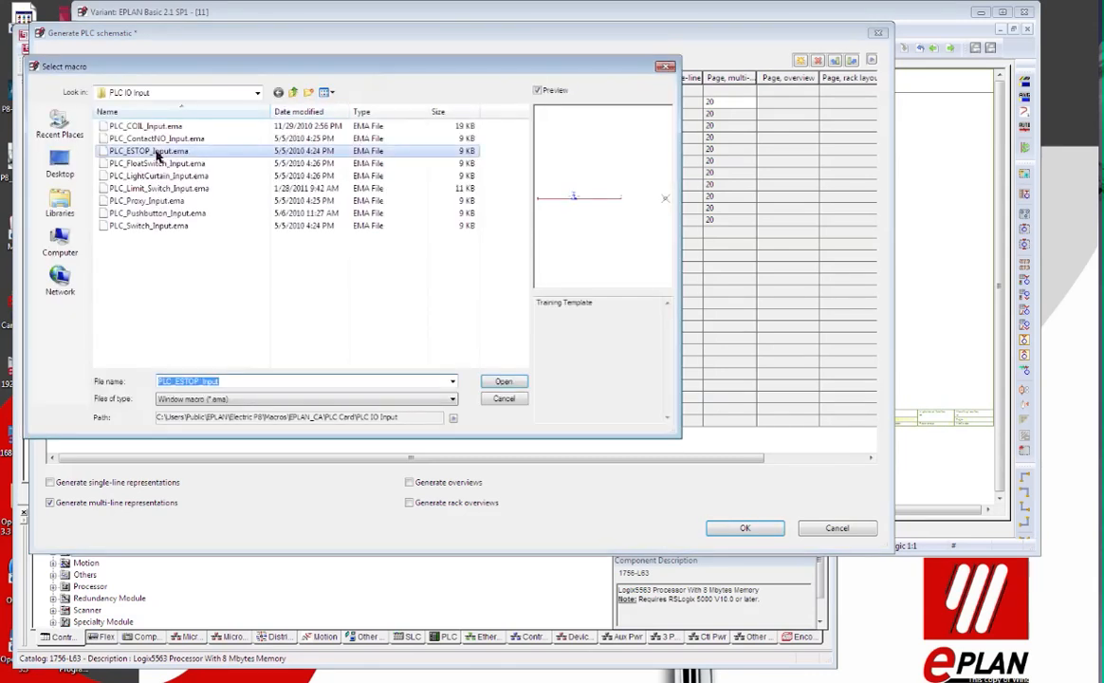
pyautogui.click(159, 215)
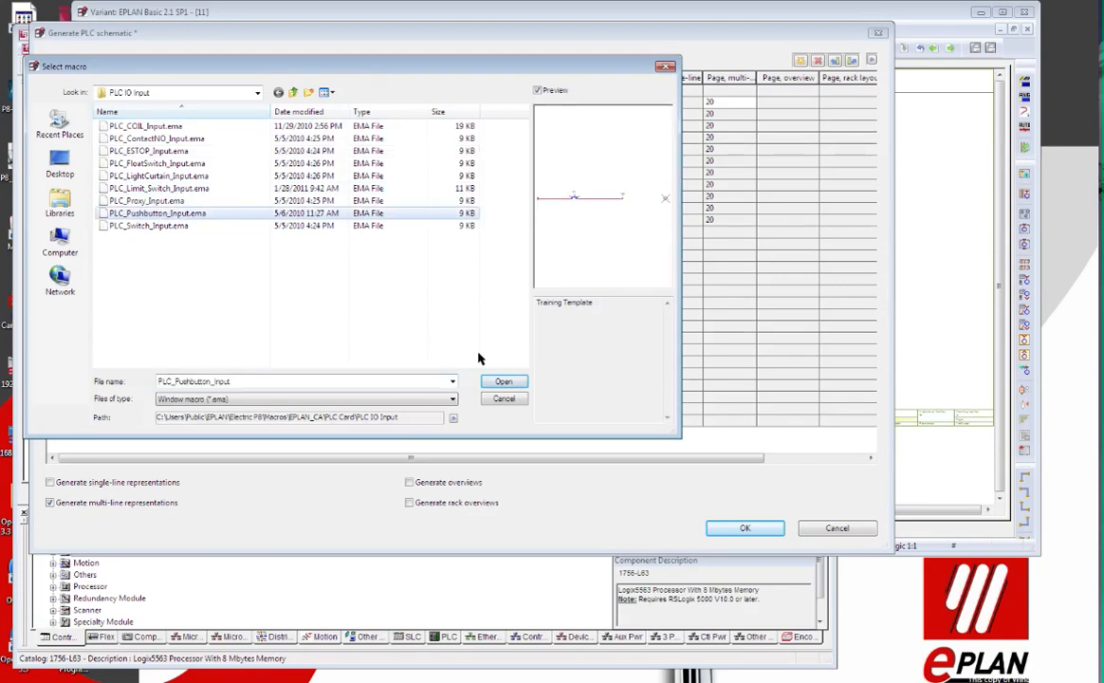
pyautogui.click(500, 383)
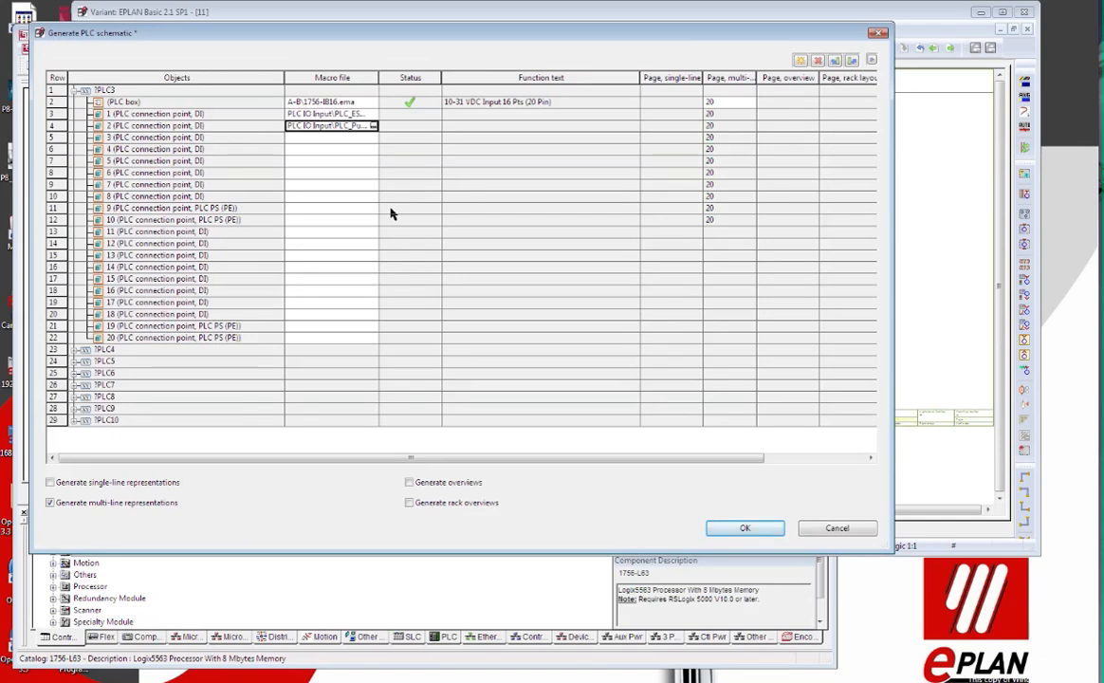
pyautogui.moveTo(348, 138); pyautogui.dragTo(350, 198)
pyautogui.write('PLC IO Input\\PLC_Pu... PLC IO Input\\PLC_Pu... PLC IO Input\\PLC_Pu... PLC IO Input\\PLC_Pu...')
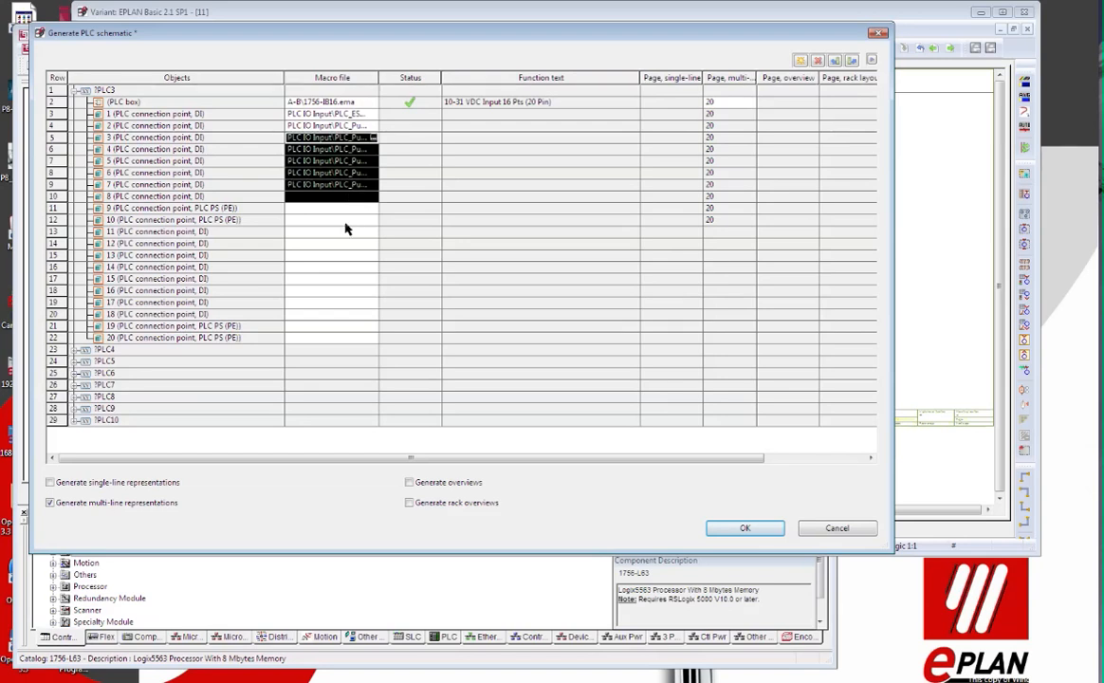
# Assign the PLC_Limit_Switch_Input.ema macro to connection points 11 through 15 of ?PLC3.
pyautogui.click(345, 235)
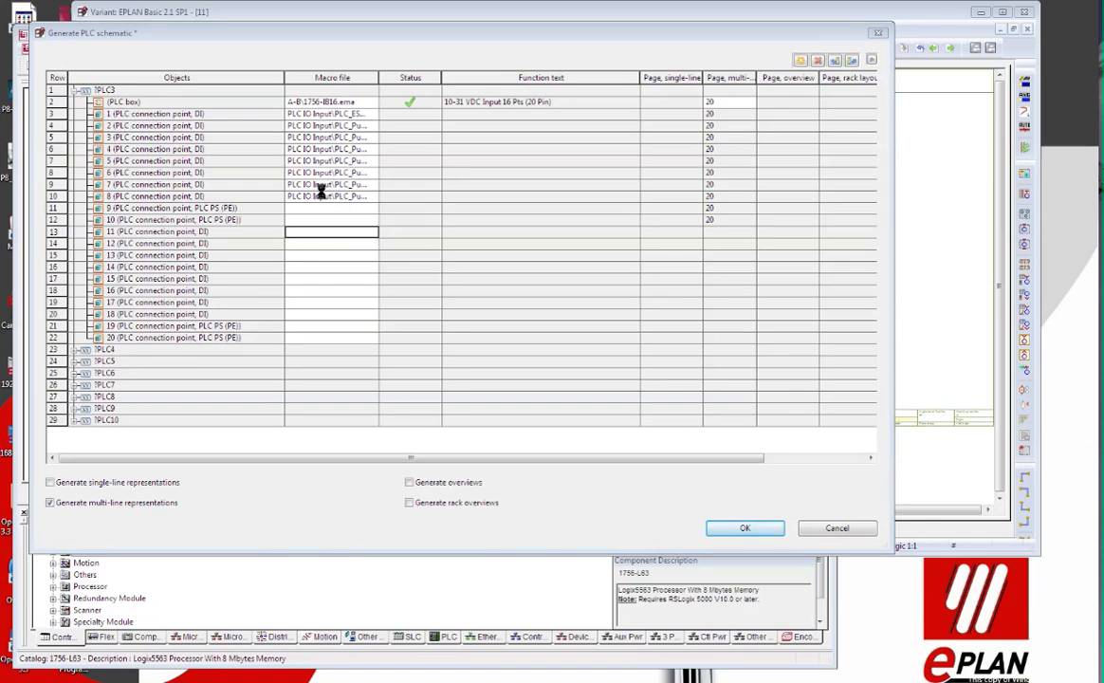
pyautogui.click(371, 231)
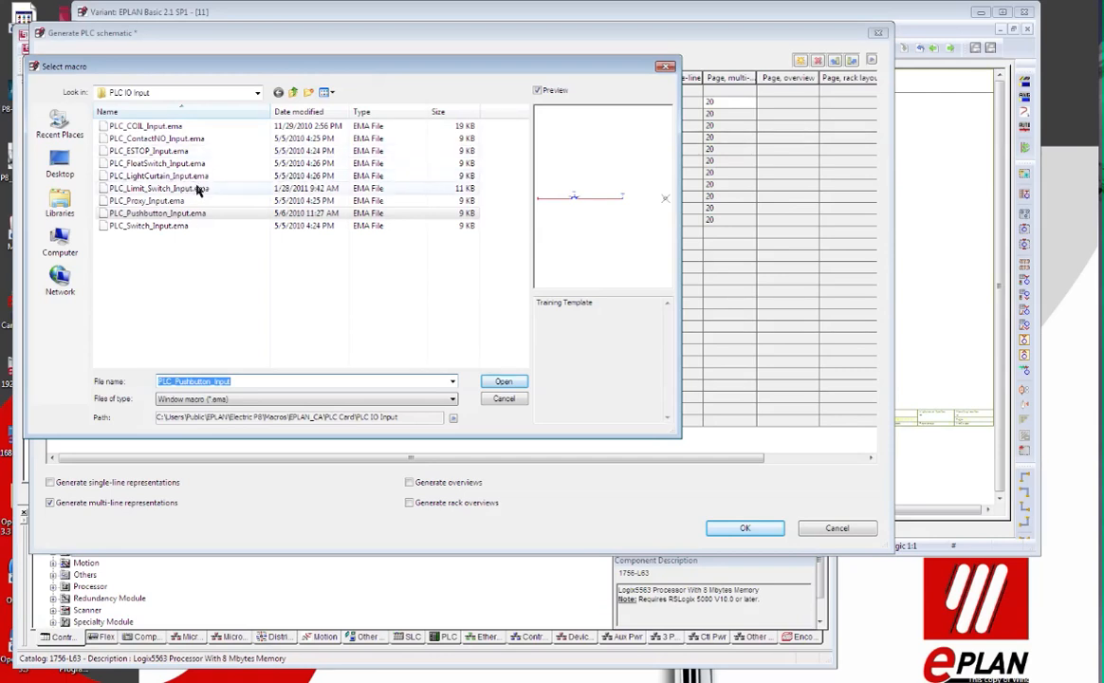
pyautogui.click(198, 189)
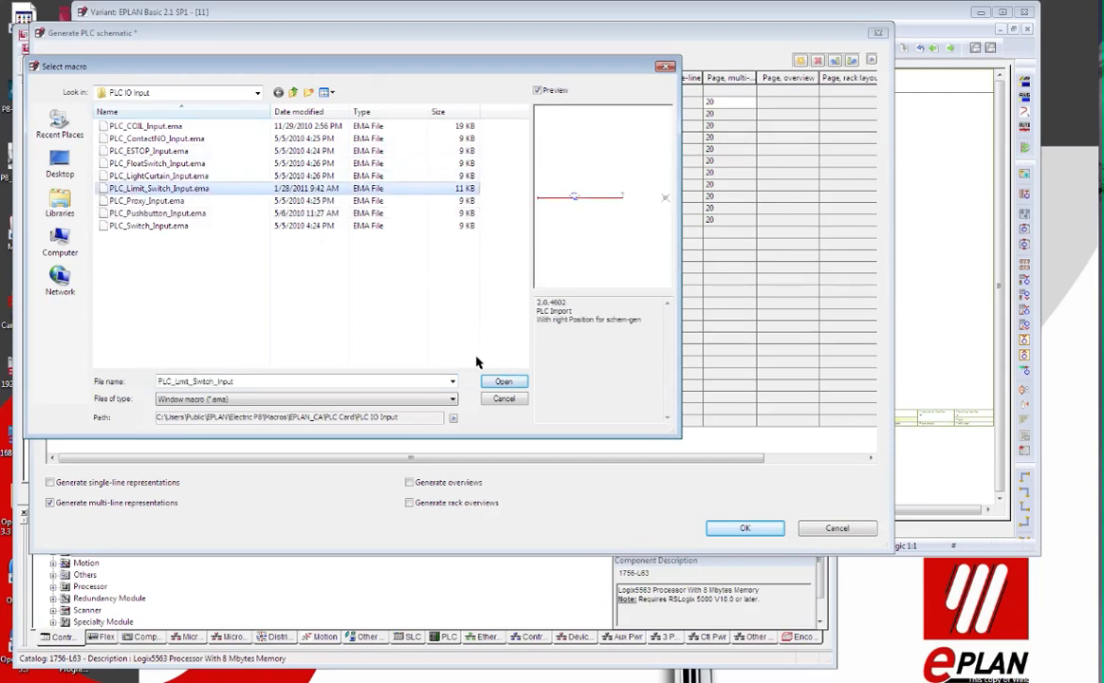
pyautogui.click(488, 381)
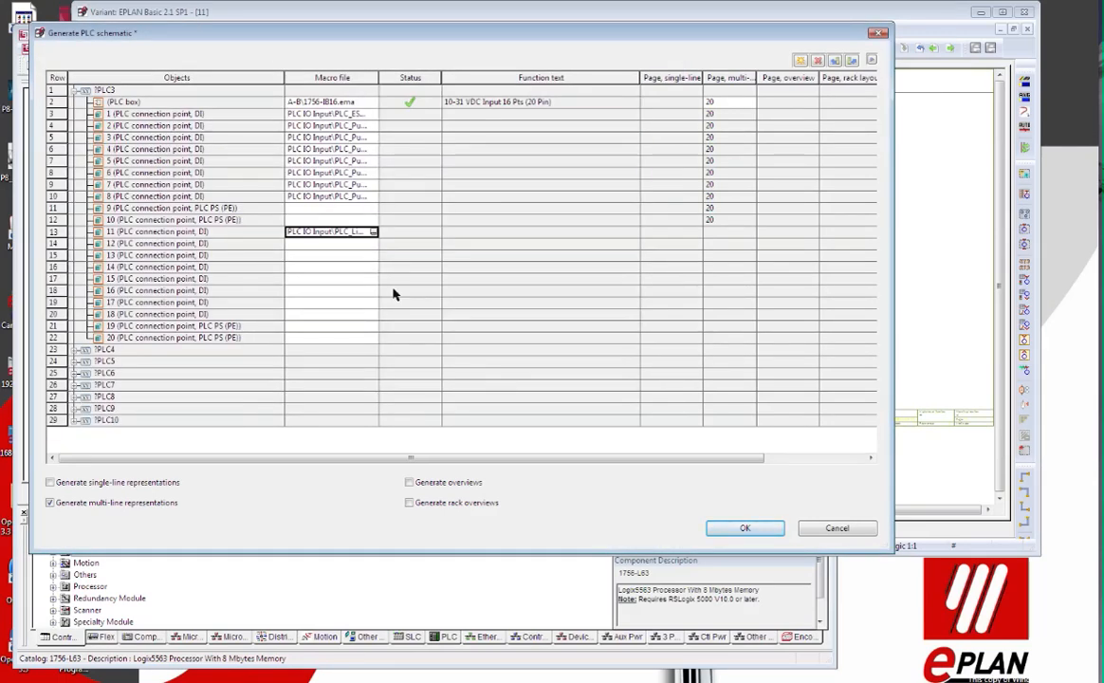
pyautogui.moveTo(349, 247); pyautogui.dragTo(351, 282)
pyautogui.hotkey('ctrl', 'v')
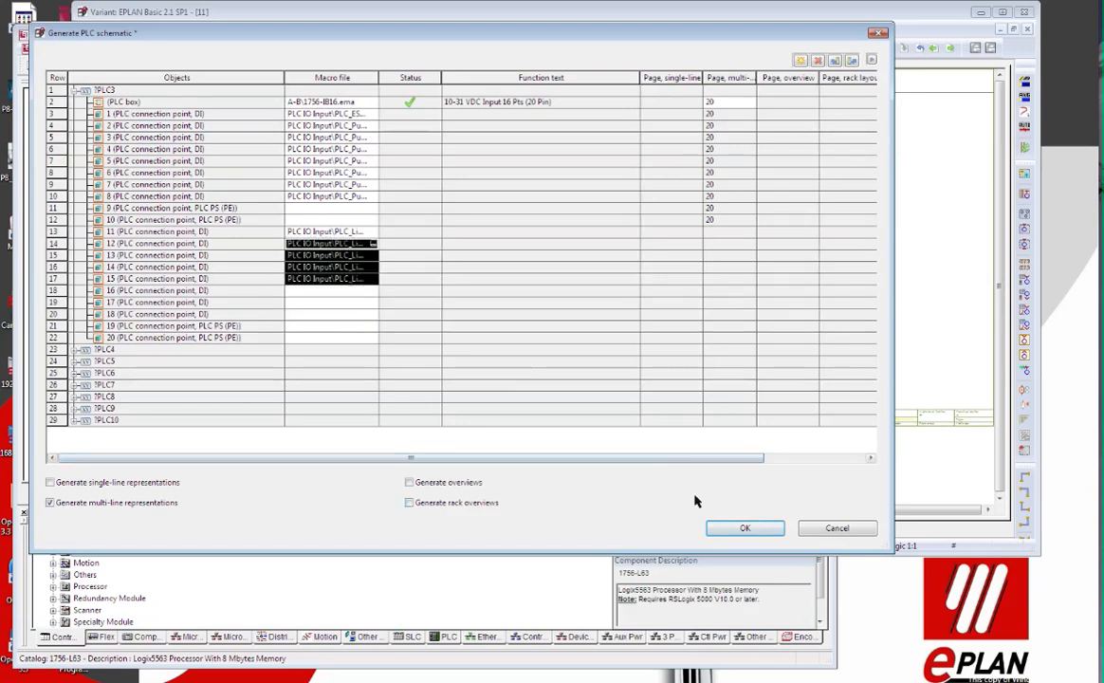
# Generate the multi-line PLC schematic without saving the data, and view the rack layout in Integrated Architecture Builder before returning to EPLAN.
pyautogui.click(716, 527)
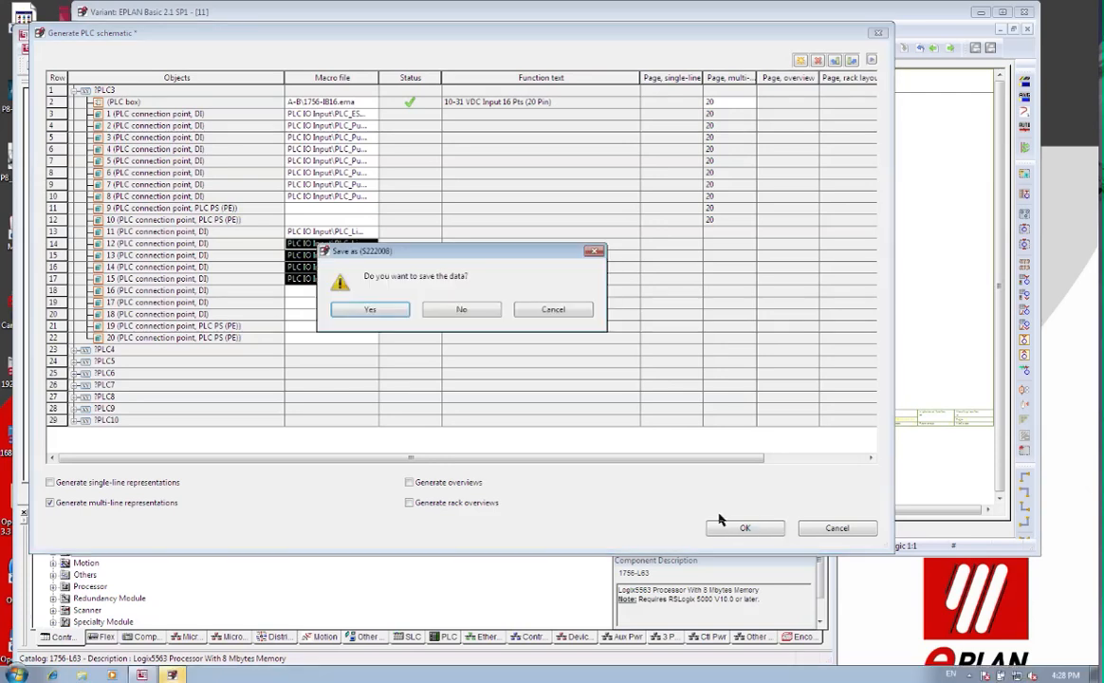
pyautogui.click(463, 309)
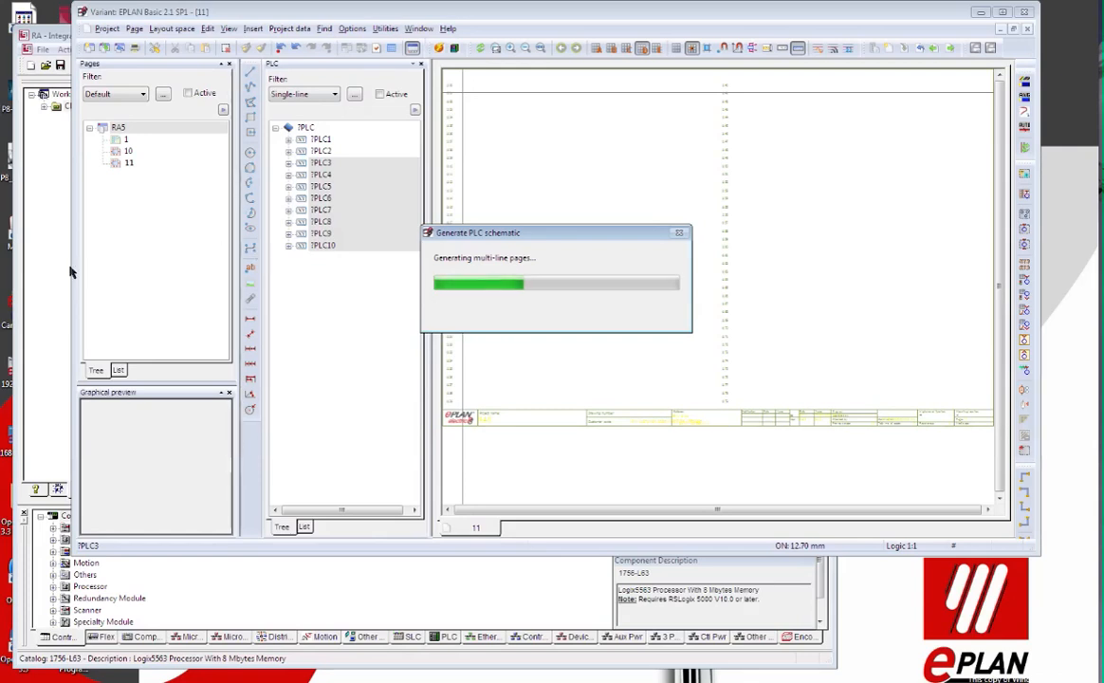
pyautogui.click(51, 281)
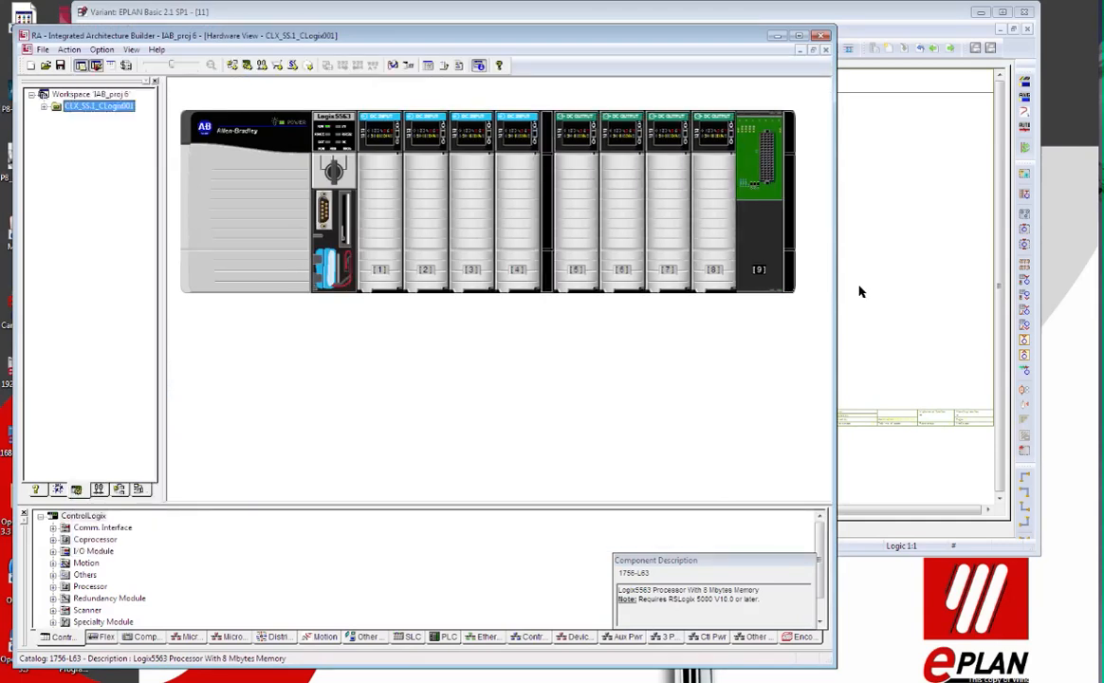
pyautogui.click(934, 304)
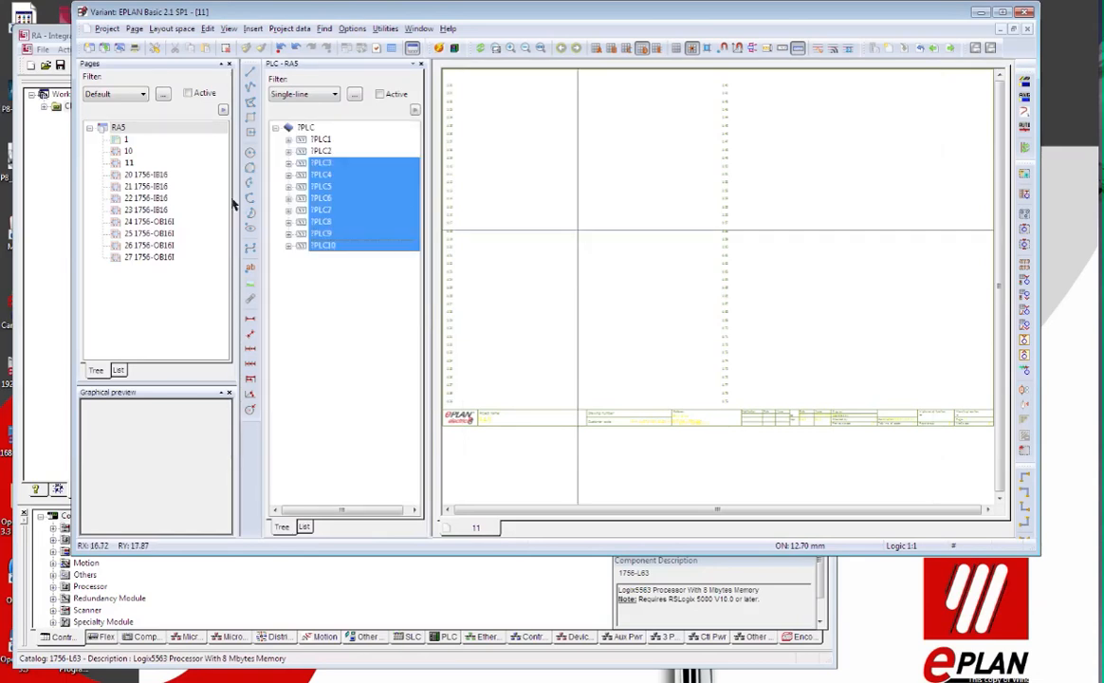
# Open page 20 1756-IB16, preview pages 21 1756-IB16 through 27 1756-OB16I, and select the RA5 project.
pyautogui.click(157, 177)
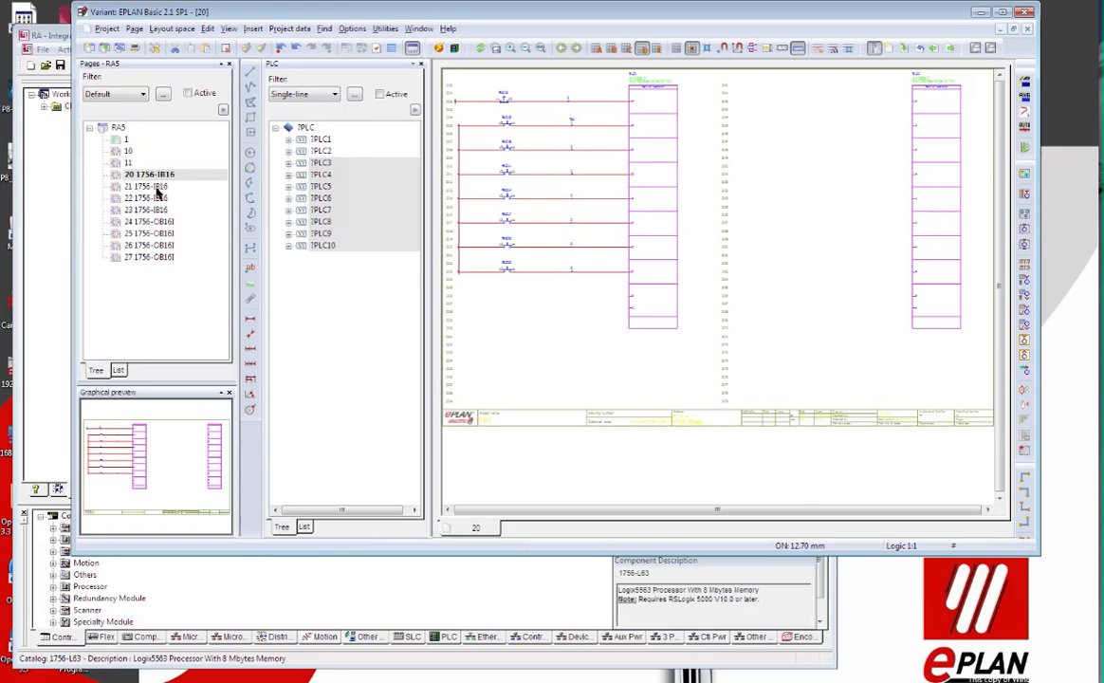
pyautogui.click(152, 187)
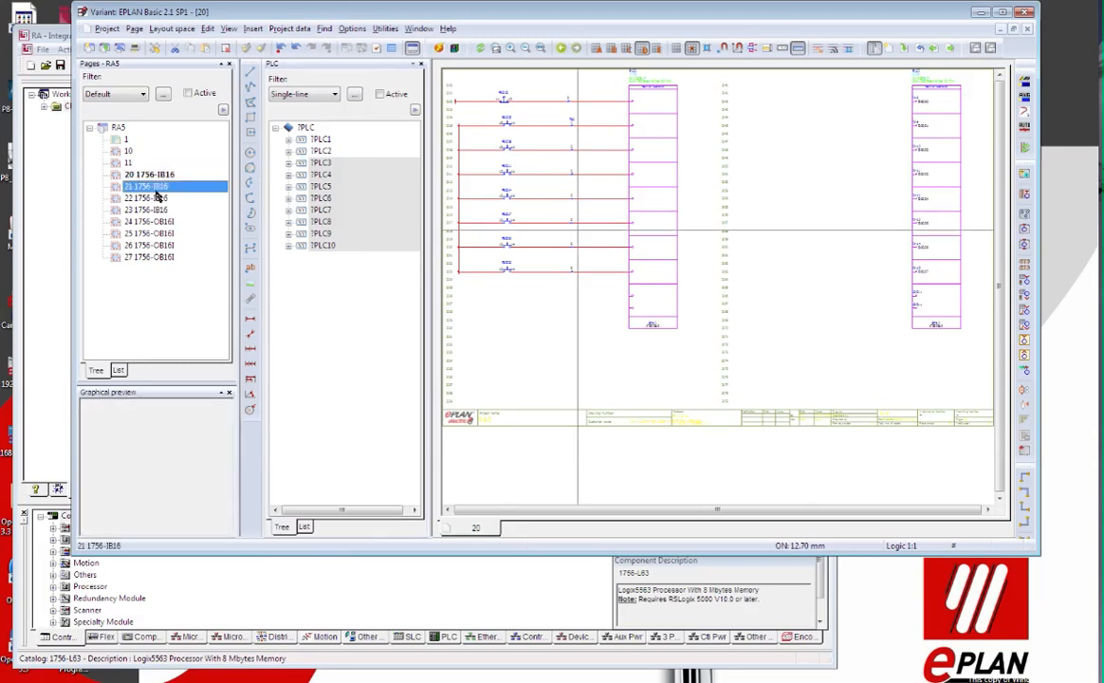
pyautogui.keyDown('shift'); pyautogui.click(163, 257); pyautogui.keyUp('shift')
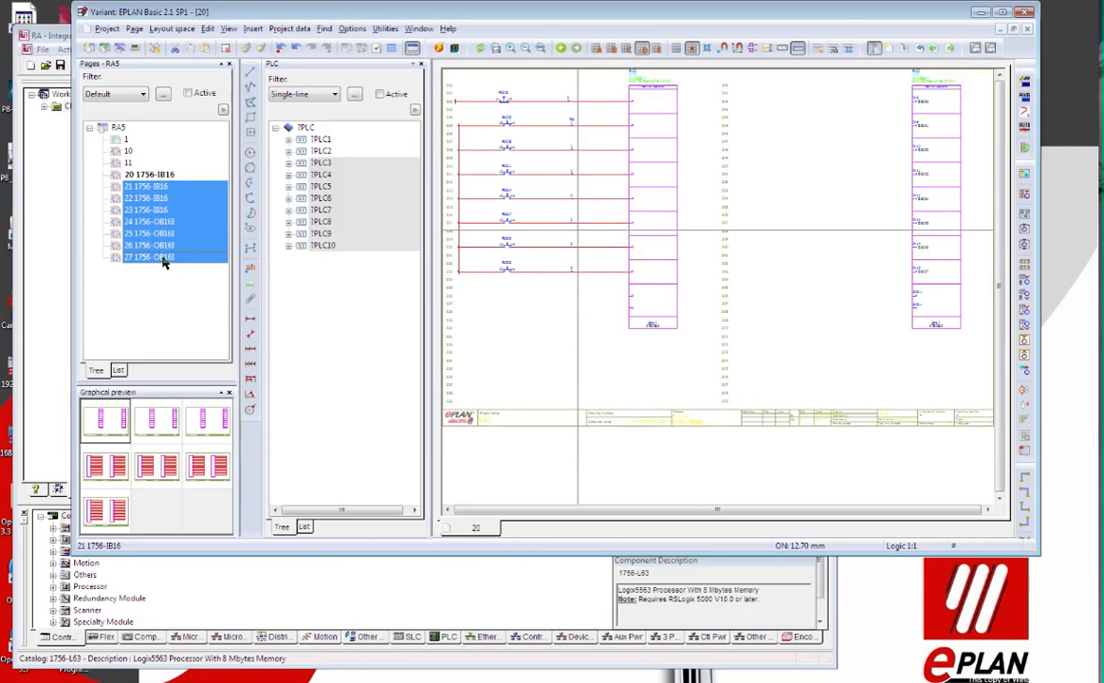
pyautogui.click(118, 128)
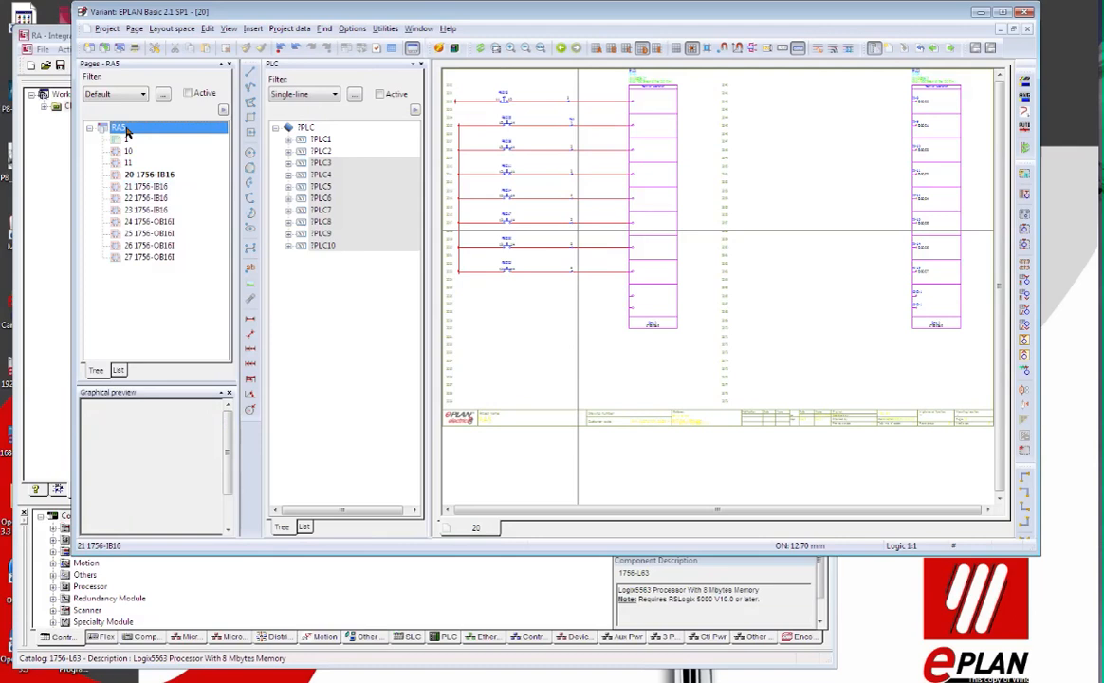